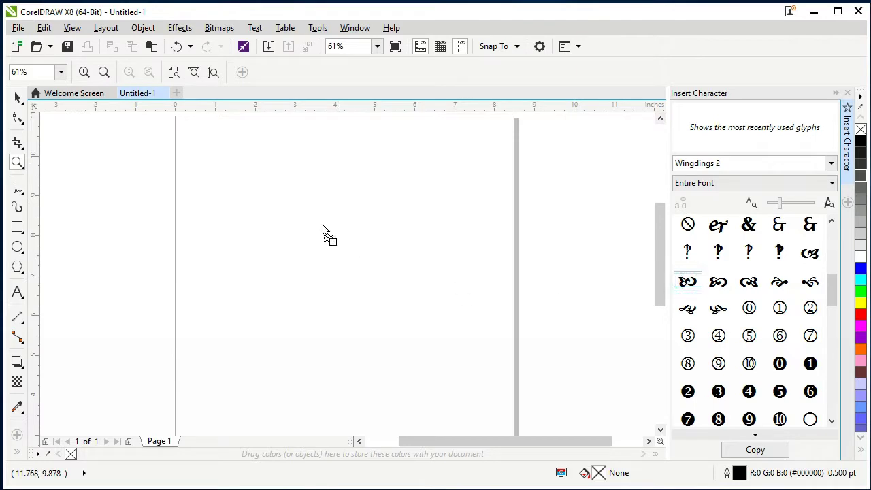
- Place the Wingdings 2 leaf-scroll glyph on the page as text and close the Insert Character docker
left_click(848, 93)
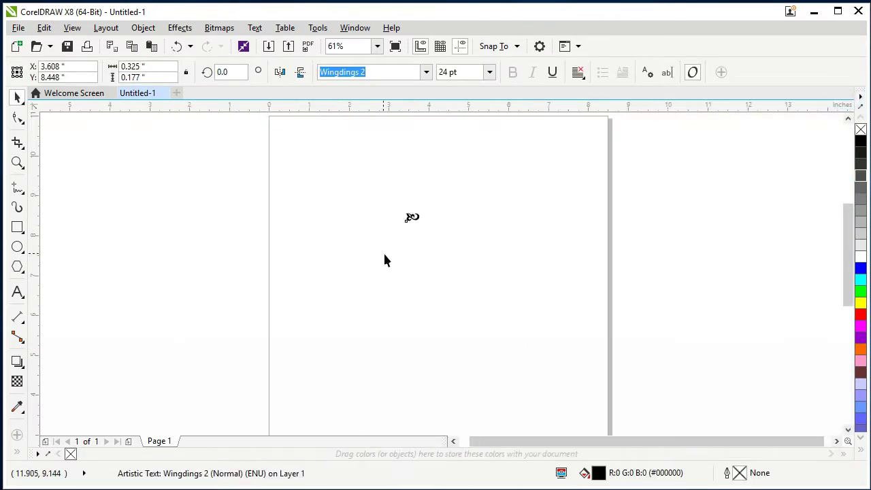
key("z")
left_click_drag(387, 202, 517, 270)
left_click(17, 96)
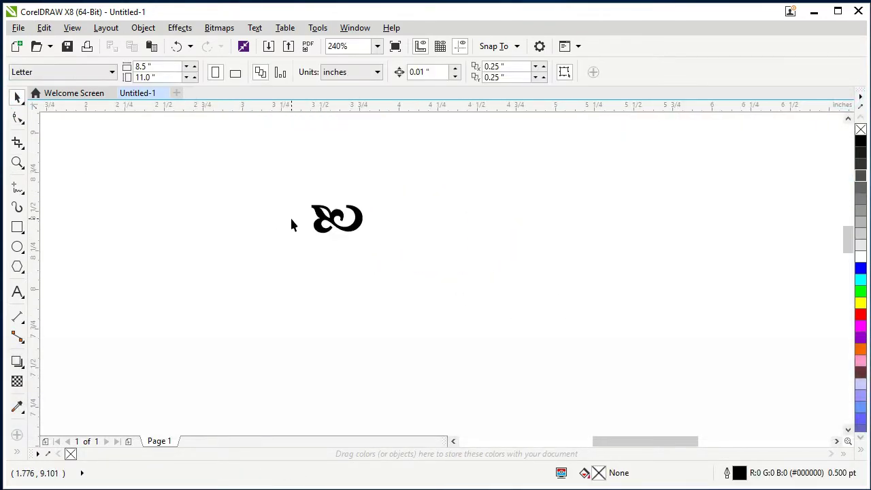
left_click(349, 230)
left_click_drag(349, 230, 412, 249)
key("ctrl+z")
- Rotate the scroll glyph by about 27 degrees and place a horizontally mirrored copy beside it
scroll(396, 232, "up", 1)
scroll(415, 248, "down", 1)
left_click(354, 236)
left_click(448, 231)
left_click(371, 245)
left_click(279, 72)
- Copy the mirrored glyph pair straight below and flip the copy vertically to form a four-glyph ornament
left_click_drag(286, 185, 443, 288)
left_click_drag(377, 241, 387, 278)
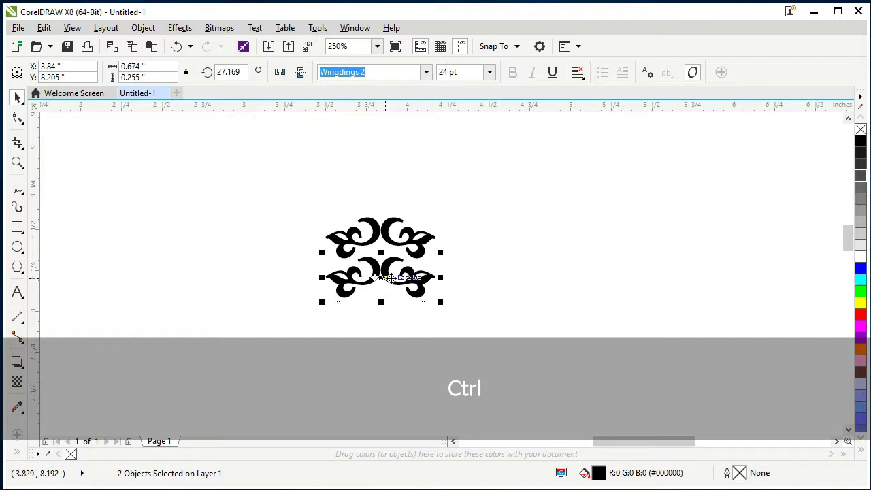
left_click(300, 72)
left_click_drag(436, 254, 463, 266)
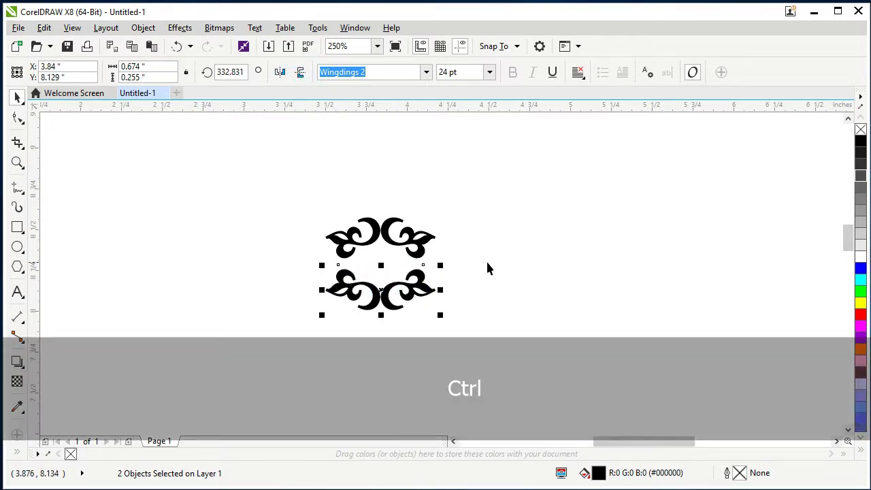
left_click(493, 255)
- Duplicate the four-glyph ornament horizontally and repeat the duplication to form a row of six evenly spaced ornaments
scroll(393, 253, "down", 2)
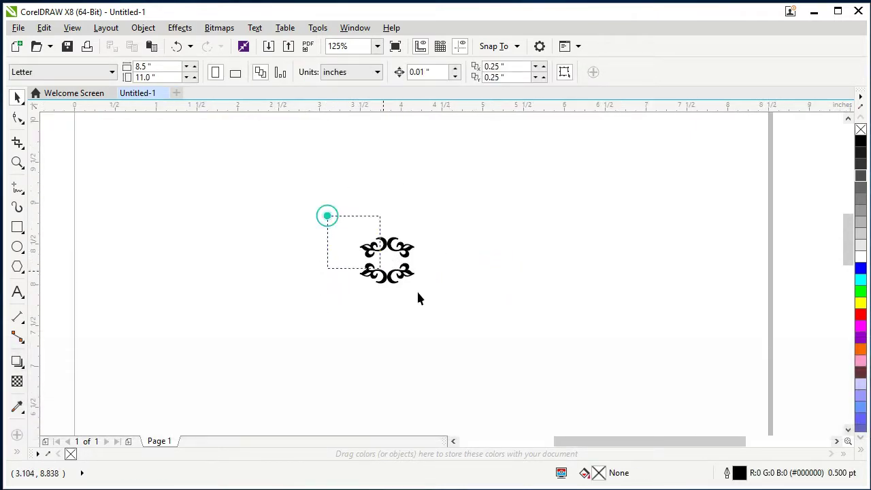
left_click_drag(327, 218, 442, 303)
left_click_drag(387, 260, 286, 260)
key("ctrl+r")
key("ctrl+r")
key("ctrl+r")
key("ctrl+r")
- Copy the ornament row below as a staggered row of five, shifted right by about half the ornament spacing
scroll(400, 267, "down", 2)
left_click_drag(255, 216, 494, 300)
left_click_drag(407, 266, 412, 308)
scroll(410, 332, "up", 2)
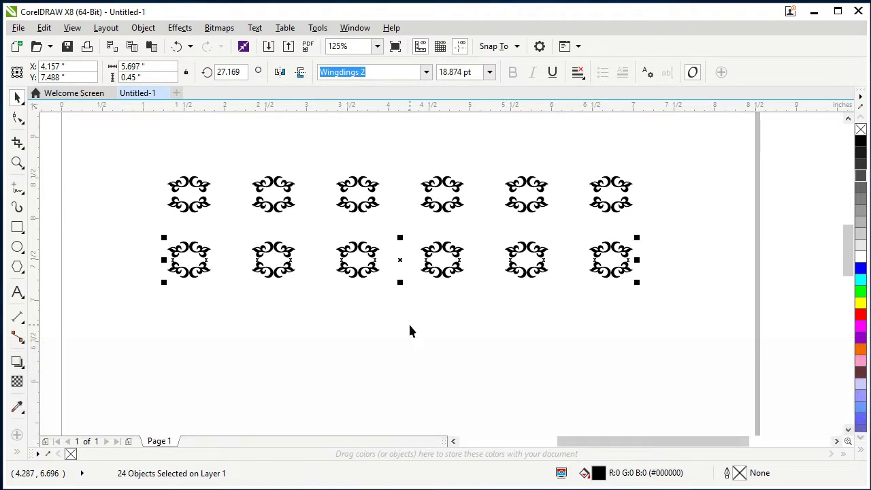
key("Right")
key("shift+Right")
key("shift+Right")
key("shift+Right")
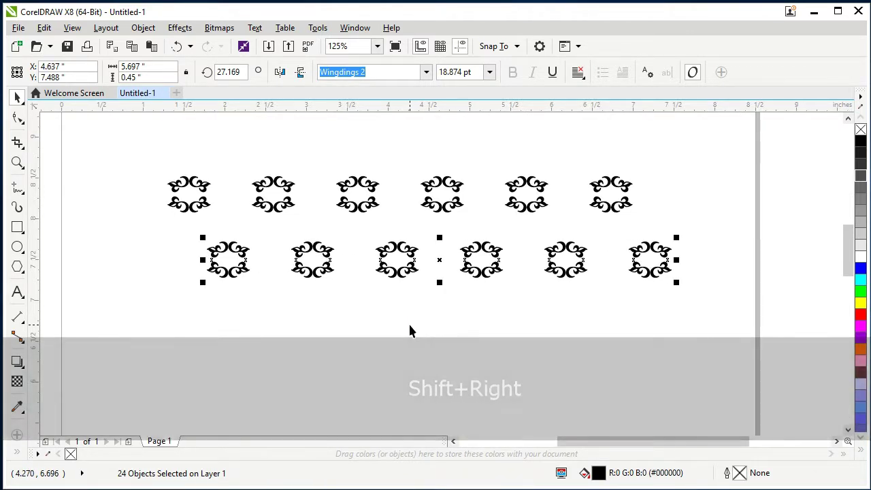
key("shift+Right")
left_click_drag(725, 347, 614, 242)
key("Delete")
- Copy both ornament rows 1.5 inches below and repeat the duplication to make six staggered rows
scroll(331, 147, "down", 1)
left_click_drag(521, 256, 521, 258)
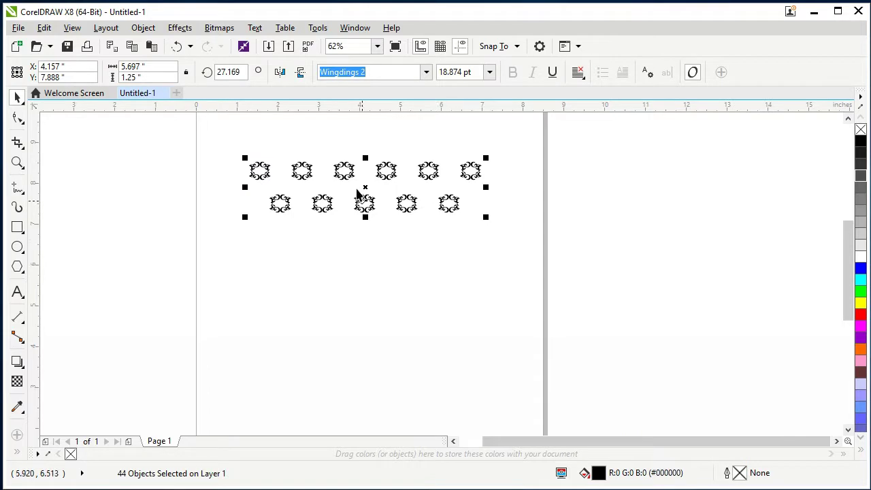
left_click_drag(362, 189, 364, 215)
left_click_drag(389, 265, 393, 262)
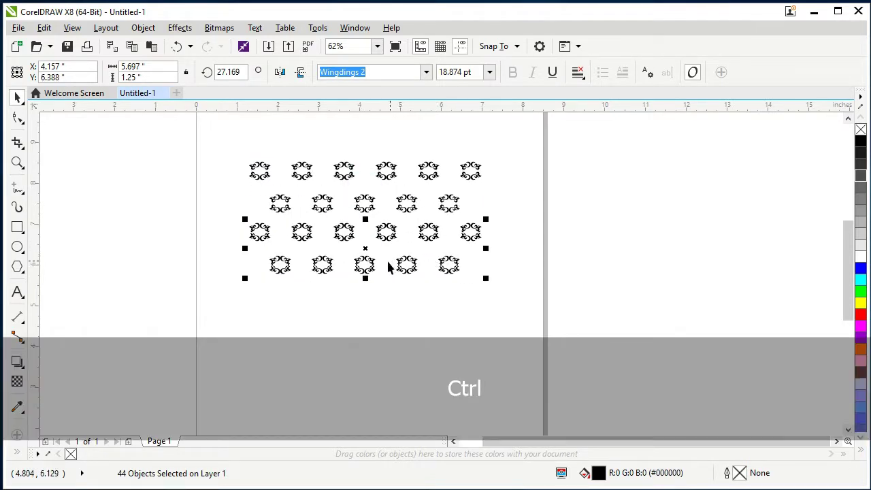
key("ctrl+r")
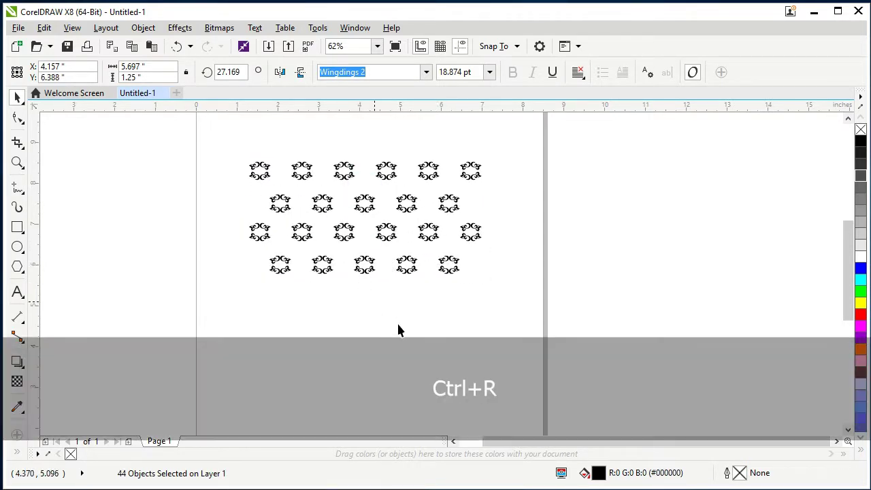
- Draw a rectangle about 5.01 by 3.64 inches over the ornament pattern and move it off to the pattern's right side
left_click(544, 263)
left_click(17, 226)
left_click_drag(265, 170, 469, 317)
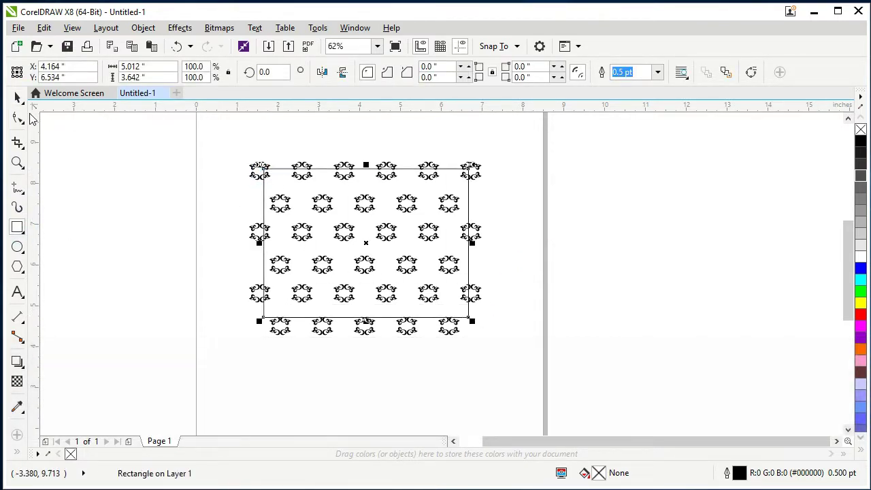
left_click_drag(373, 260, 639, 260)
- Group all the ornaments and move the rectangle back over the pattern
left_click_drag(215, 142, 512, 373)
key("ctrl+g")
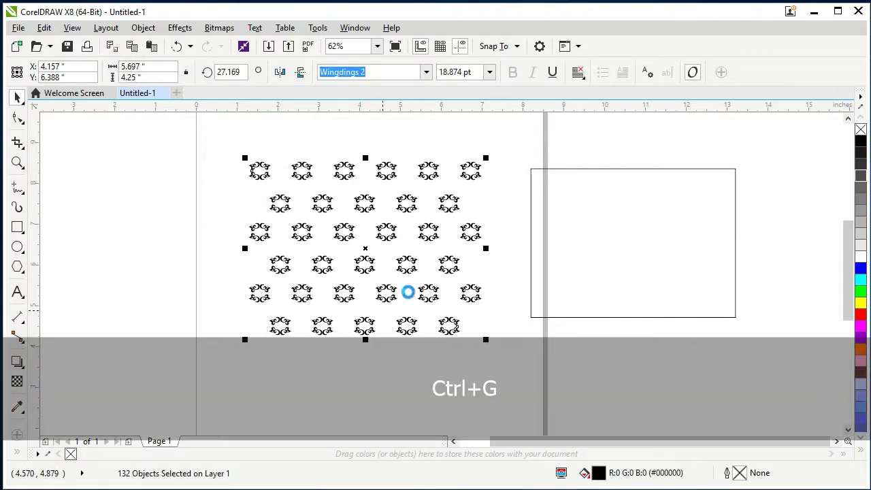
left_click(624, 243)
left_click_drag(624, 243, 358, 271)
scroll(360, 272, "up", 2)
scroll(371, 286, "down", 2)
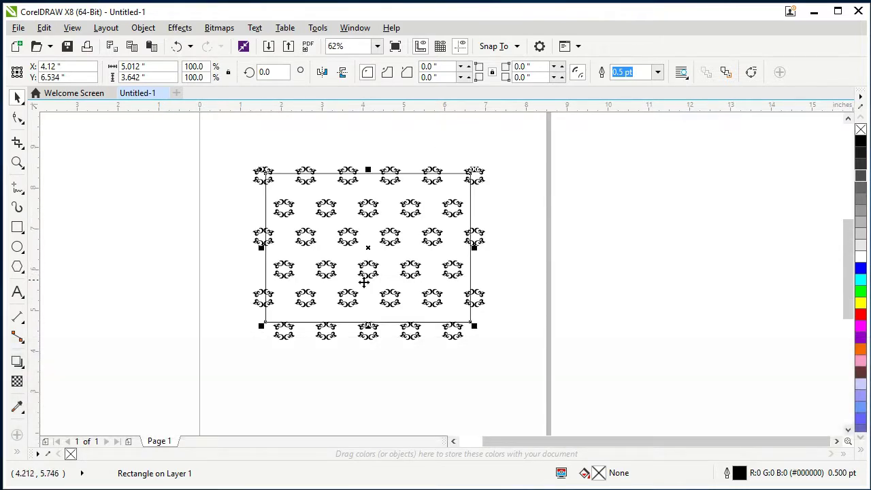
- Fill the rectangle with solid black
left_click(16, 451)
left_click(39, 381)
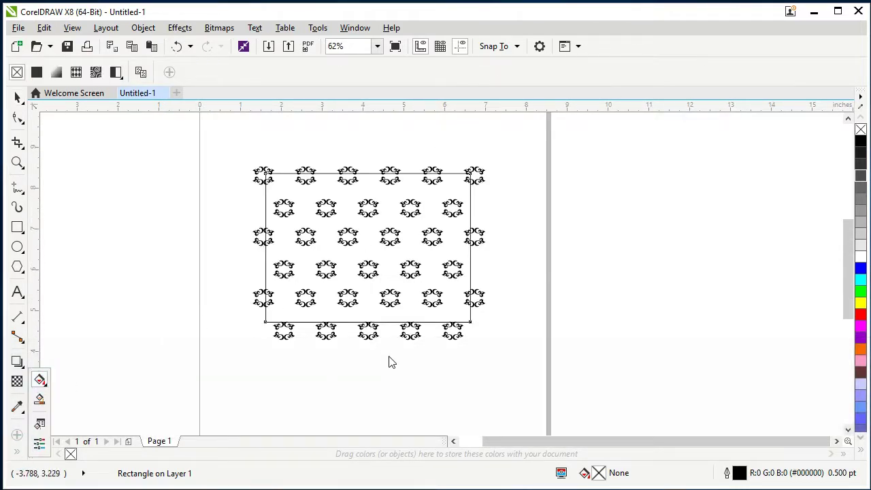
left_click(18, 97)
left_click(861, 141)
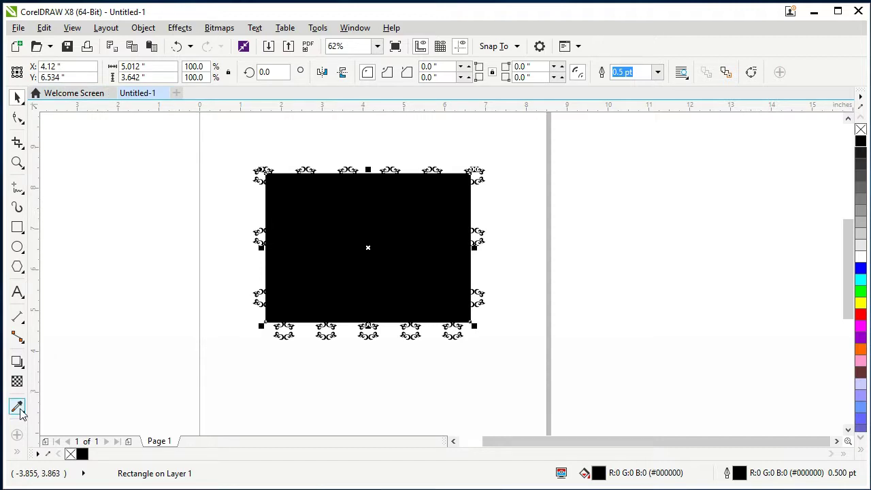
- Change the rectangle's fill to an elliptical fountain fill running from a white centre to black edges
left_click(19, 383)
left_click(40, 380)
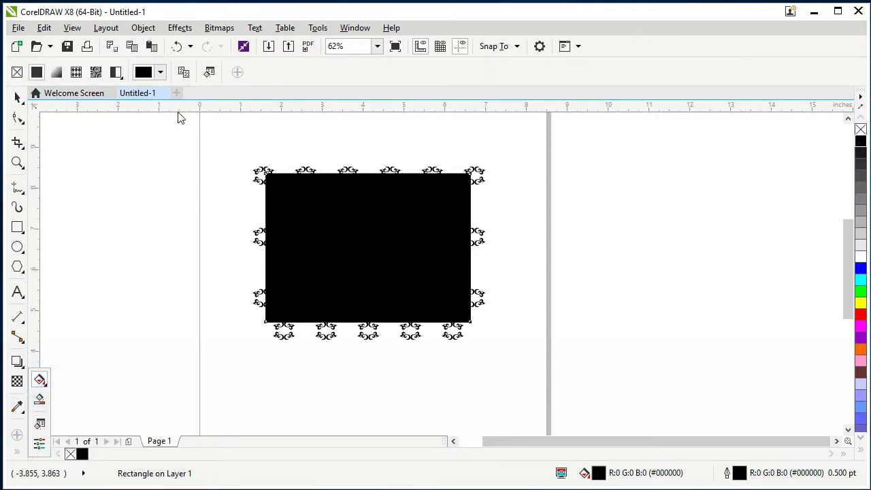
left_click(57, 72)
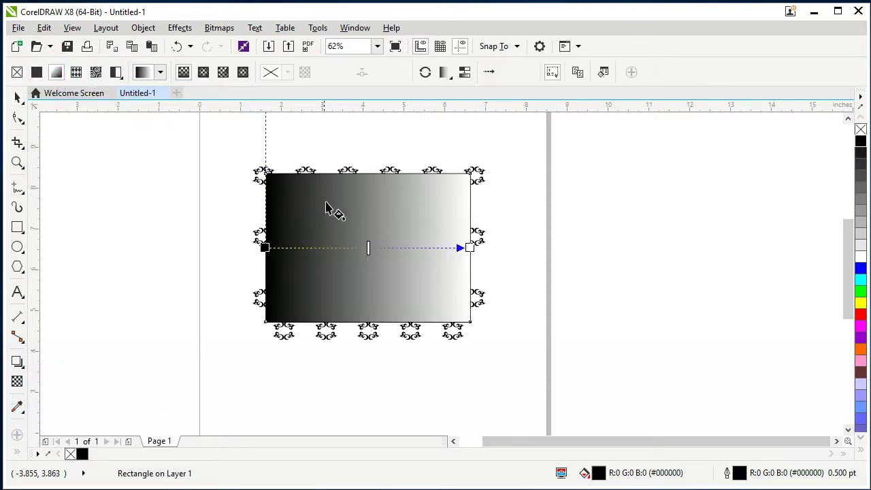
key("F11")
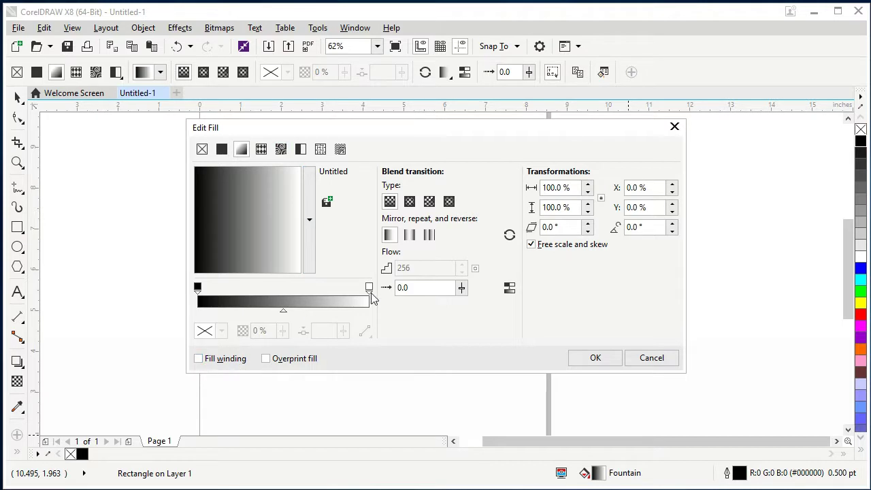
left_click(412, 203)
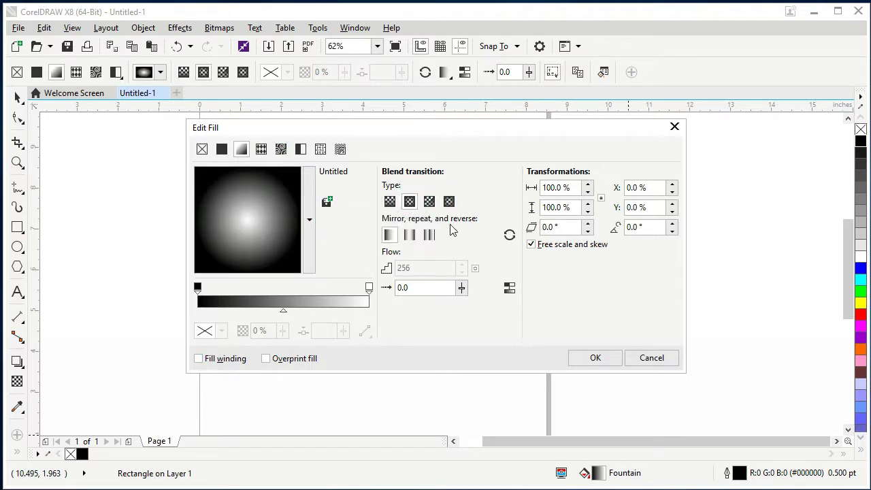
left_click(595, 358)
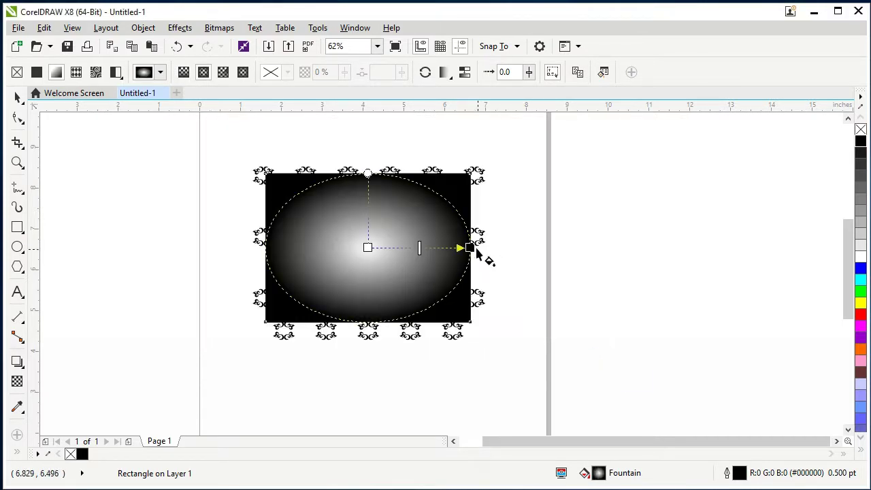
- Set the fountain fill's centre colour to dark magenta #7A0049
left_click(861, 325)
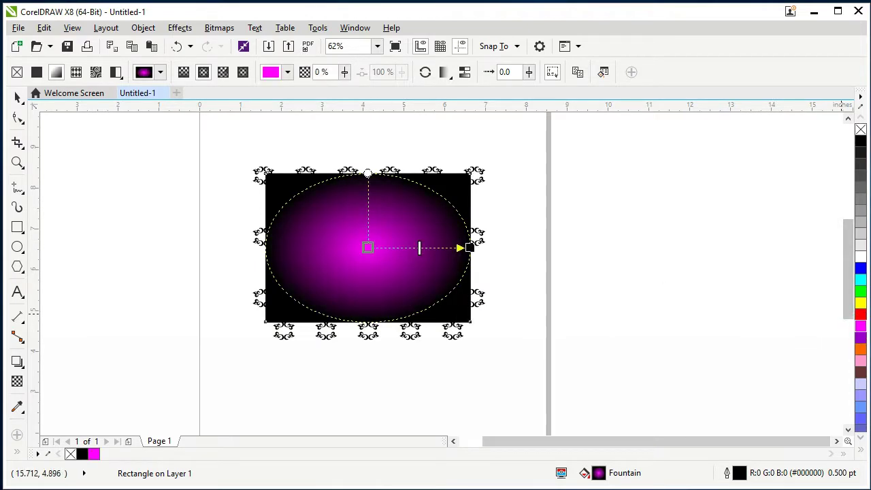
double_click(597, 475)
left_click(221, 330)
left_click(290, 224)
left_click(281, 250)
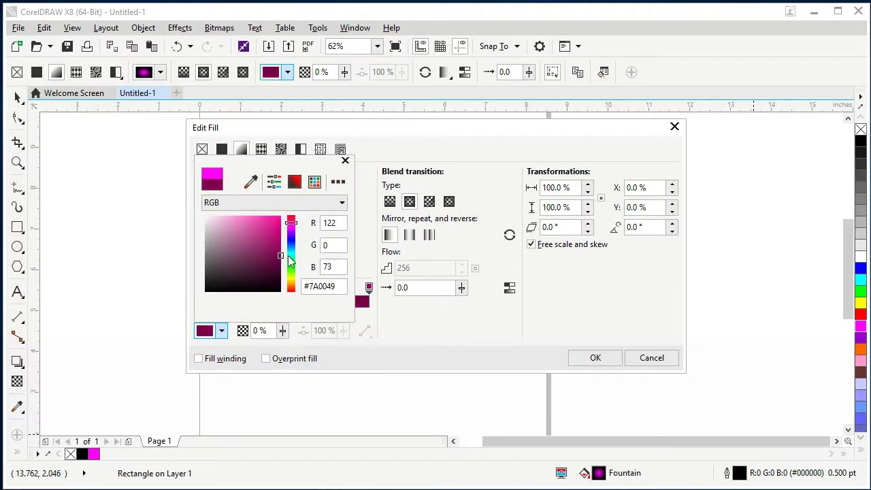
left_click(594, 358)
left_click(595, 358)
- Shrink the elliptical fountain fill so it ends slightly inside the rectangle's edges, and darken its centre colour
left_click(502, 249)
left_click_drag(505, 249, 454, 248)
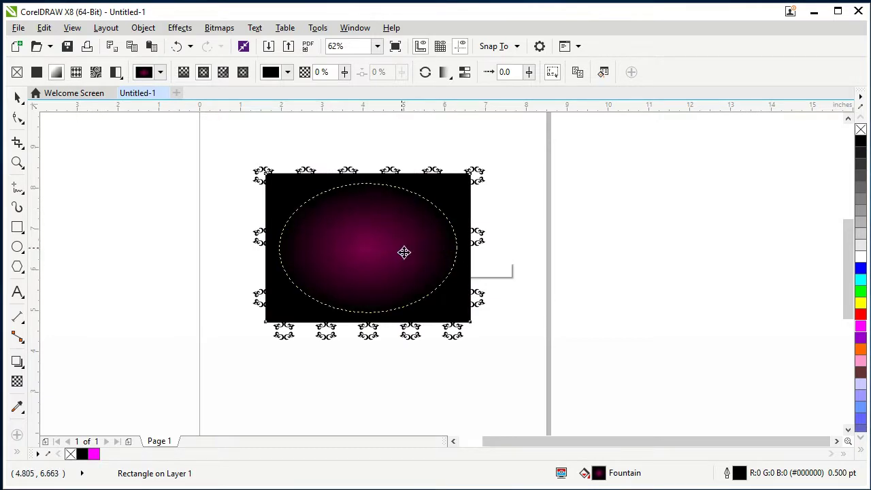
left_click(368, 247)
left_click(345, 269)
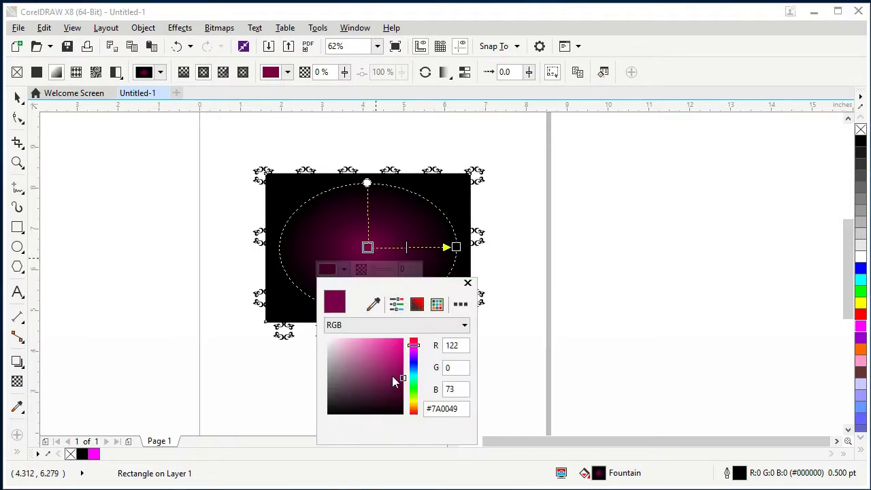
key("Escape")
key("space")
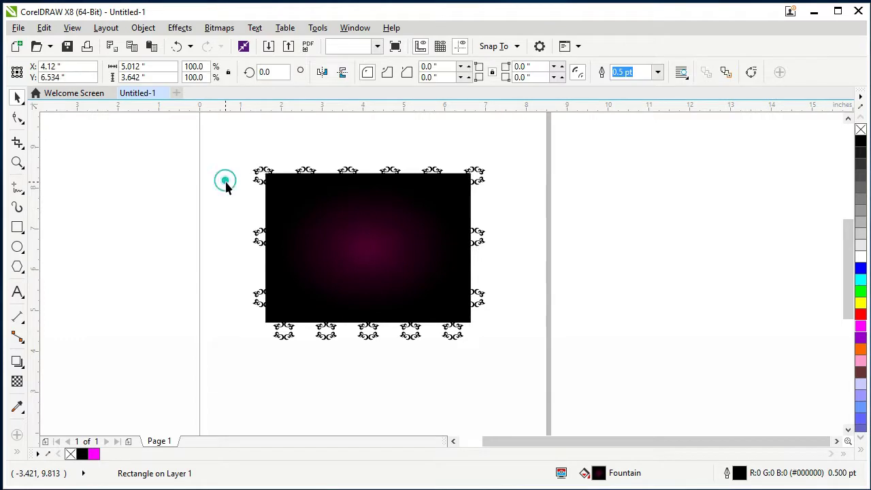
- Move the gradient-filled rectangle horizontally off the ornament pattern to its right side
left_click_drag(202, 134, 526, 370)
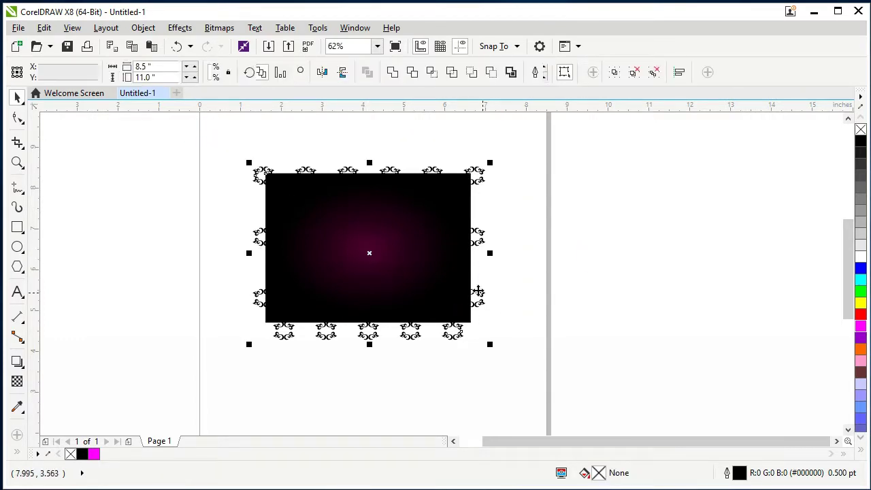
left_click(422, 272)
left_click_drag(422, 272, 595, 245)
left_click(239, 145)
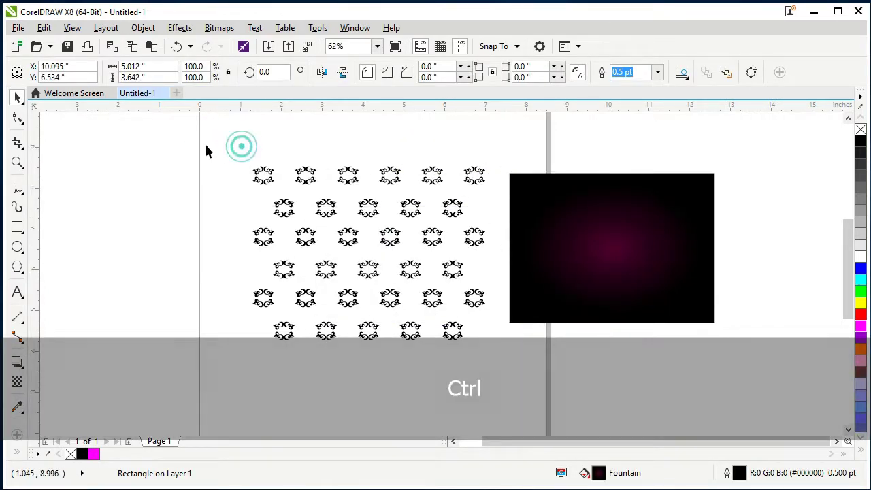
- PowerClip the ornament group inside the gradient rectangle and move the rectangle back onto the page
left_click(143, 27)
mouse_move(184, 149)
left_click(360, 160)
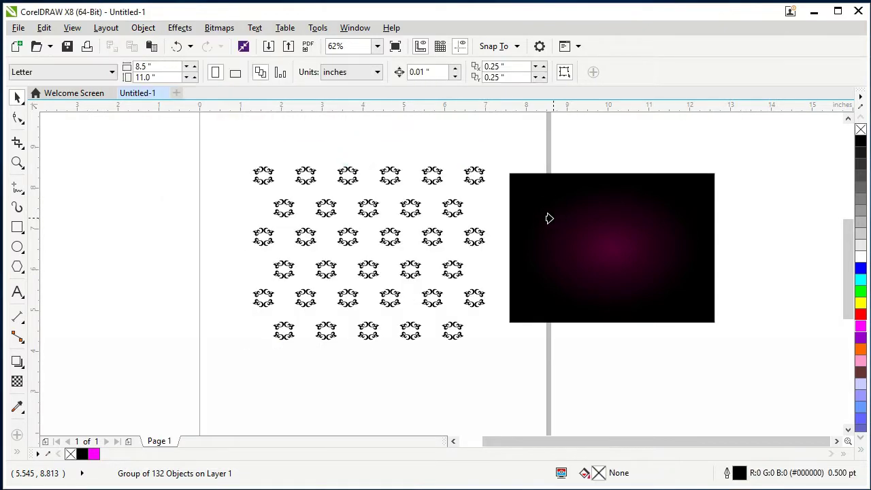
left_click(577, 215)
left_click_drag(610, 247, 364, 232)
- Open the rectangle's PowerClip contents for editing and fill the ornament group with white
right_click(363, 232)
left_click(398, 117)
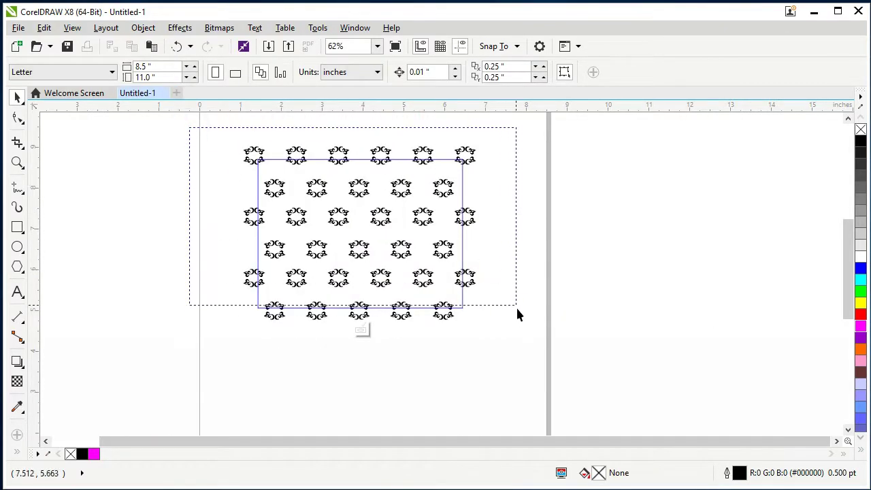
left_click(861, 256)
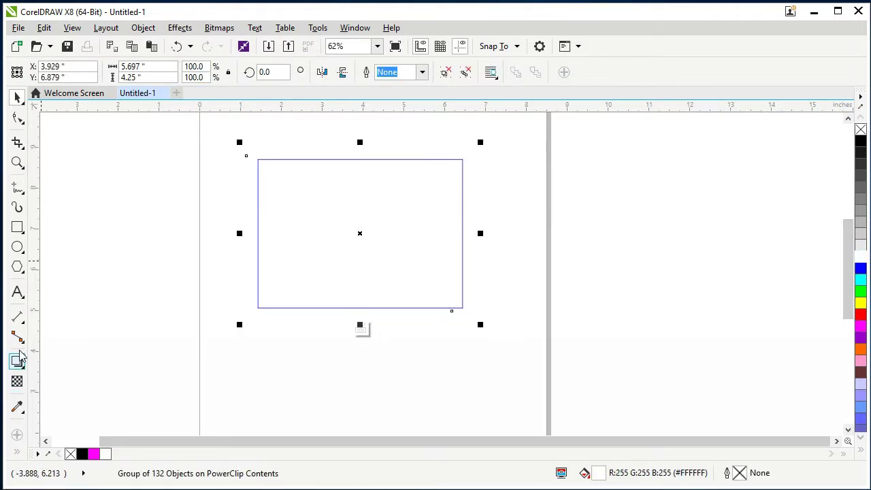
- Apply a uniform transparency of 90 to the white ornament group and finish editing the PowerClip contents
left_click(17, 381)
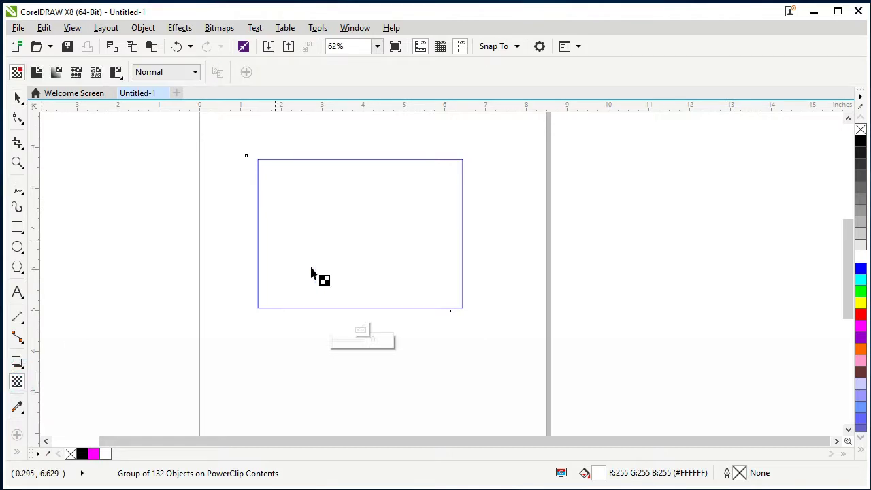
left_click_drag(332, 343, 353, 347)
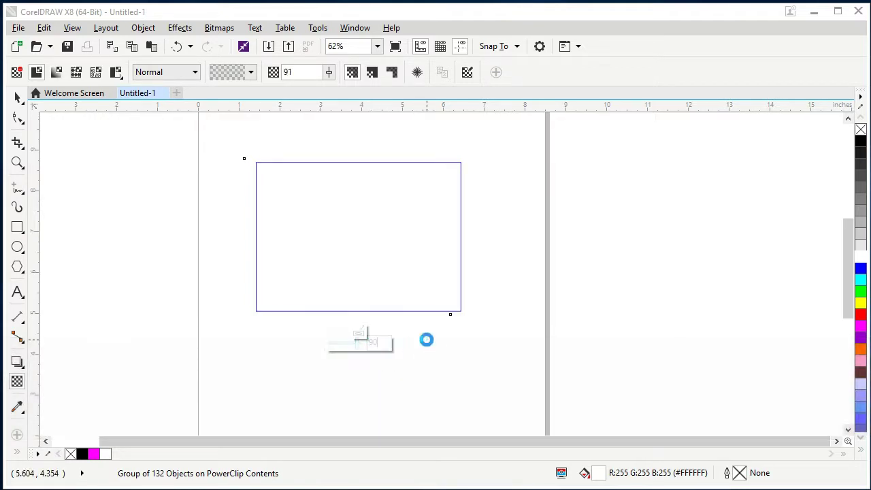
left_click(383, 342)
left_click(506, 305)
scroll(330, 229, "up", 2)
scroll(408, 252, "down", 2)
left_click(422, 259)
left_click(515, 252)
- Add the artistic text "GOLD" on the patterned background near the rectangle's centre
left_click(17, 291)
left_click(317, 237)
scroll(361, 224, "up", 2)
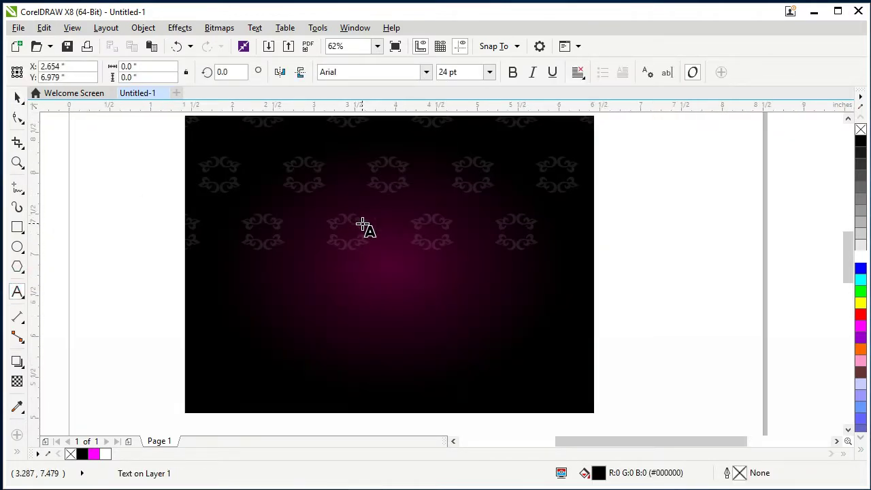
type("GOLD")
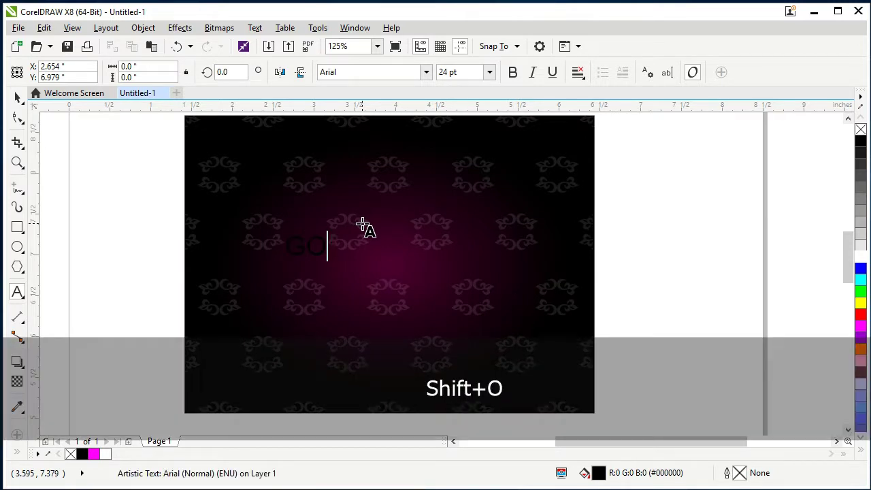
left_click(17, 97)
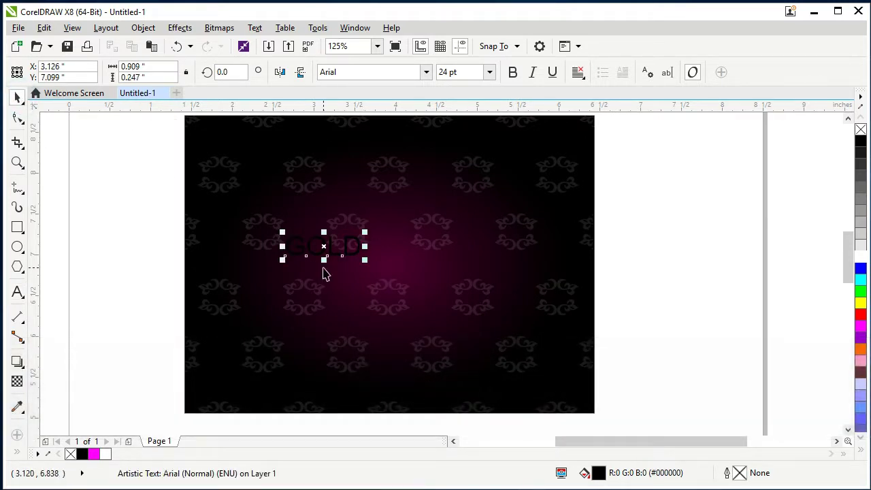
- Enlarge the "GOLD" text to 72 pt and align it to the centre of the background rectangle
left_click_drag(363, 254, 445, 304)
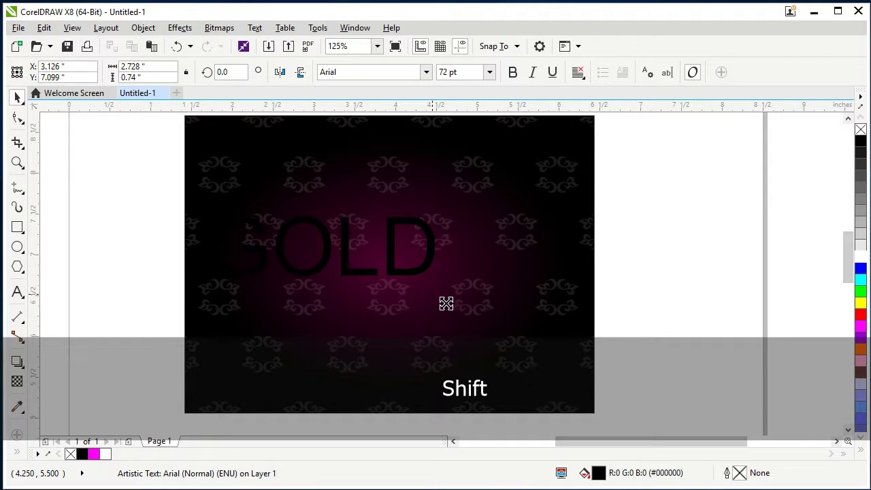
left_click(484, 253, "shift")
key("e")
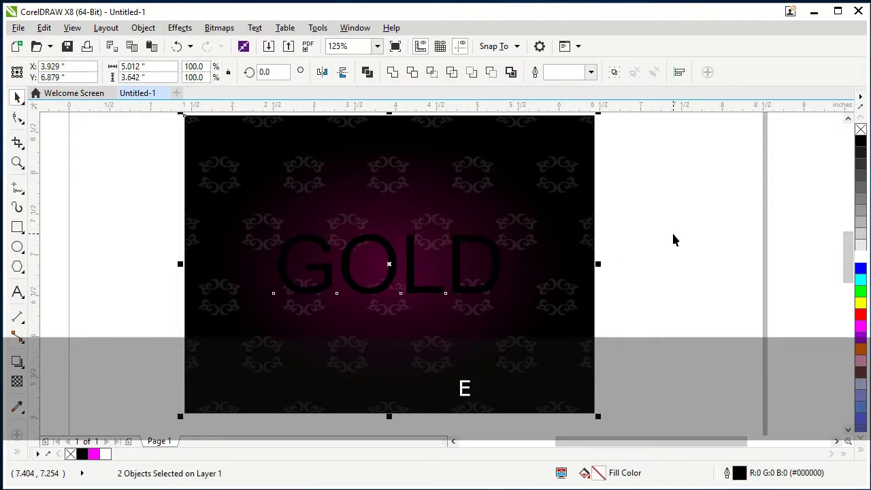
left_click(673, 233)
- Change the "GOLD" text's font to Cooper Std Black and enlarge it to about 81 pt towards its lower-left corner
left_click(420, 295)
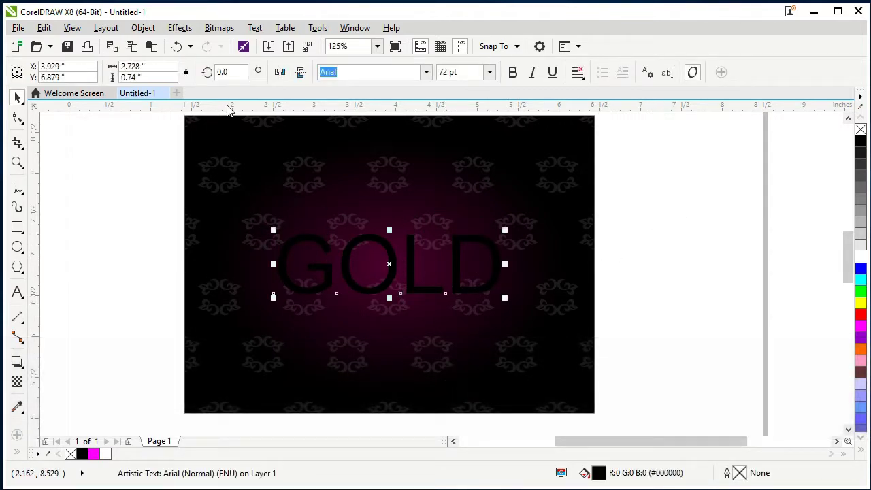
left_click(426, 73)
left_click_drag(491, 143, 494, 175)
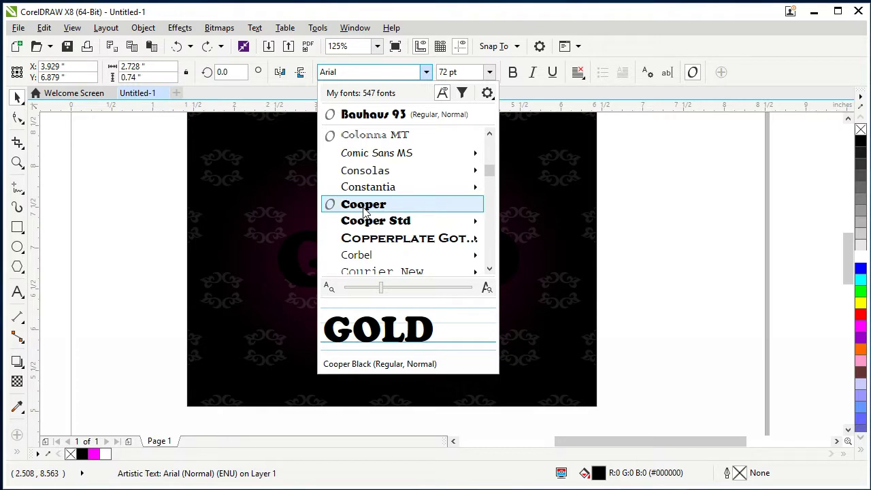
mouse_move(367, 224)
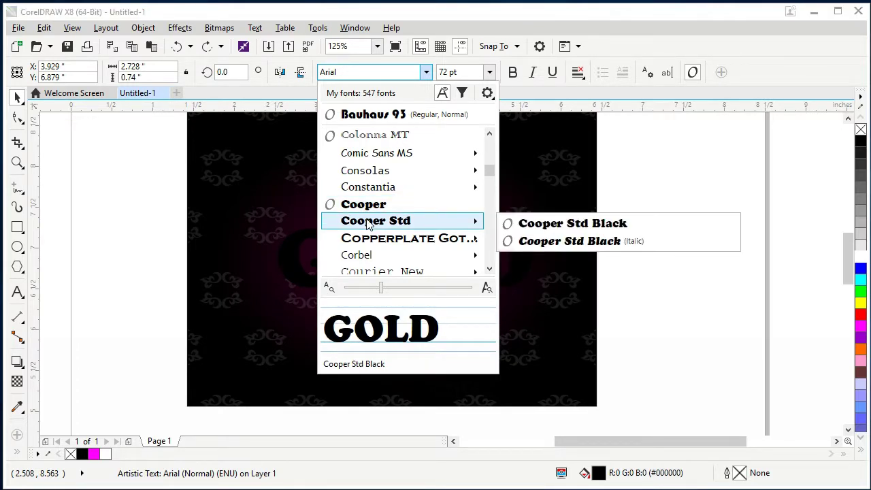
left_click(368, 222)
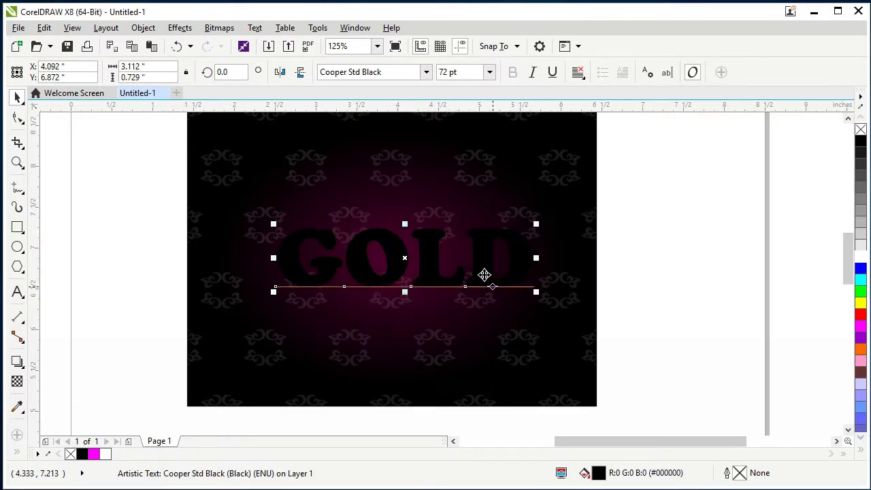
left_click_drag(273, 294, 243, 310)
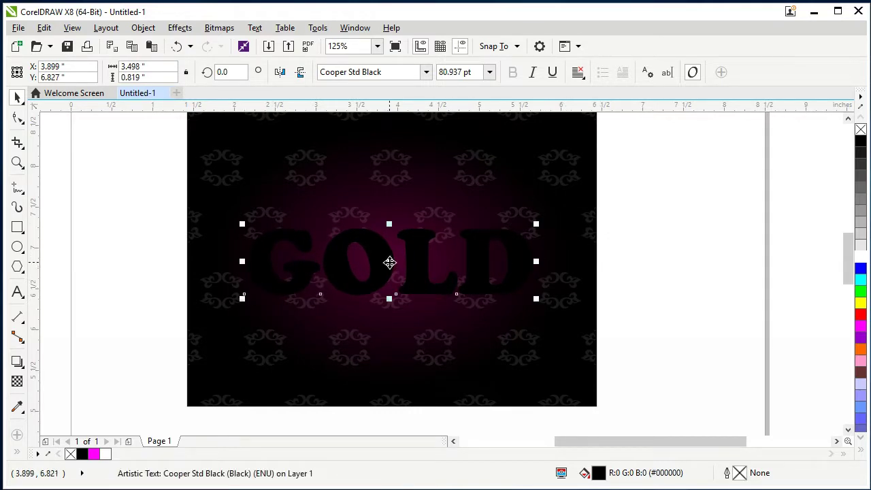
- Fill the "GOLD" text with red and place a duplicate of it slightly above the original
left_click(860, 314)
left_click_drag(389, 259, 387, 224)
left_click(689, 238)
- Give the lower "GOLD" text a 4.0 pt yellow outline with Behind fill, Scale with object and Overprint outline enabled
left_click(503, 295)
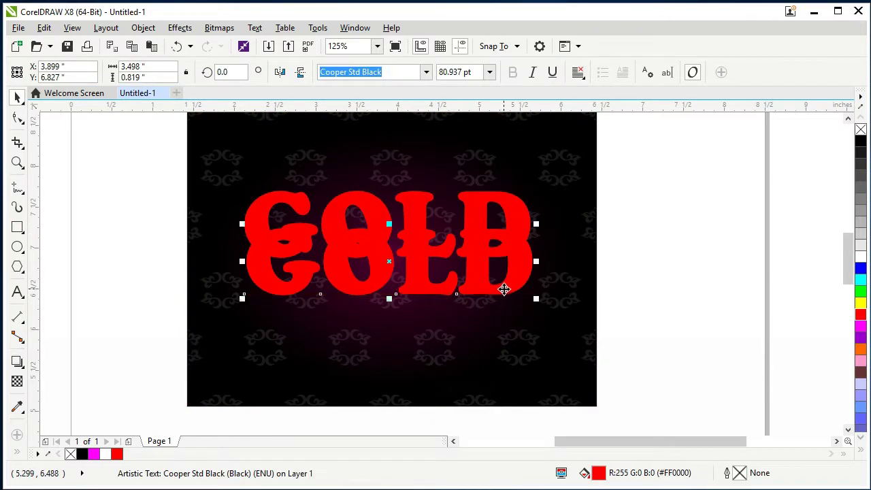
double_click(726, 474)
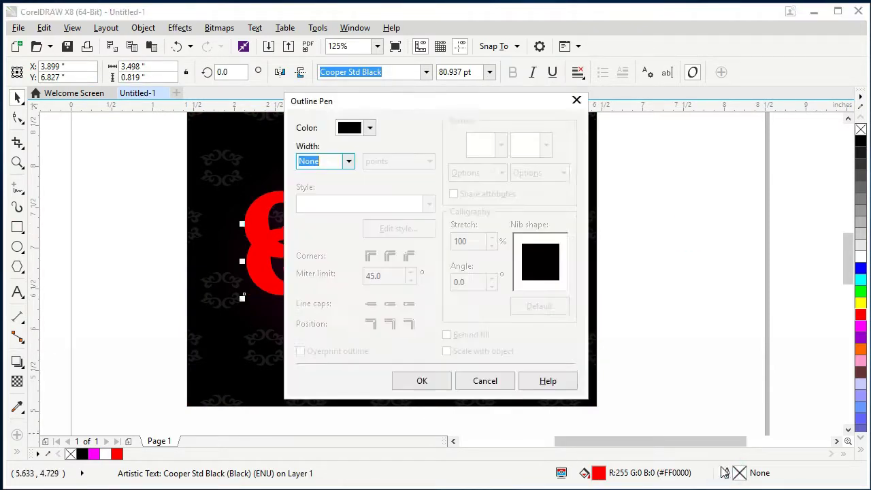
left_click(348, 161)
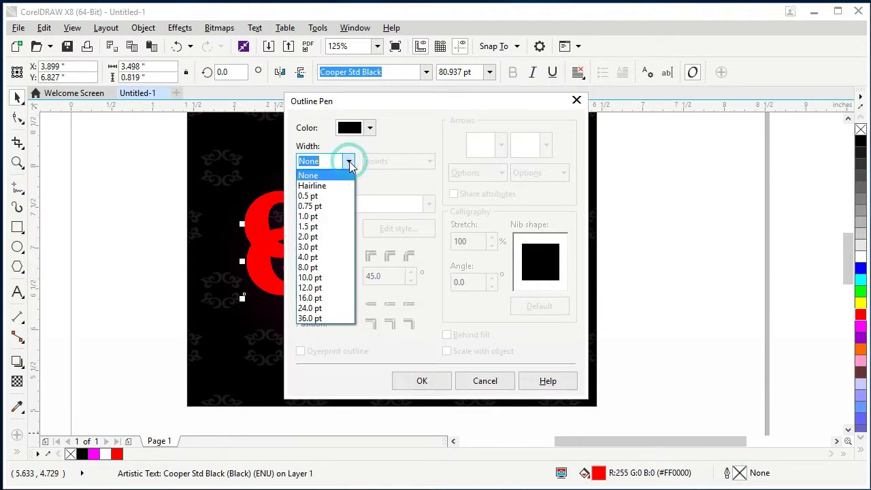
left_click(325, 236)
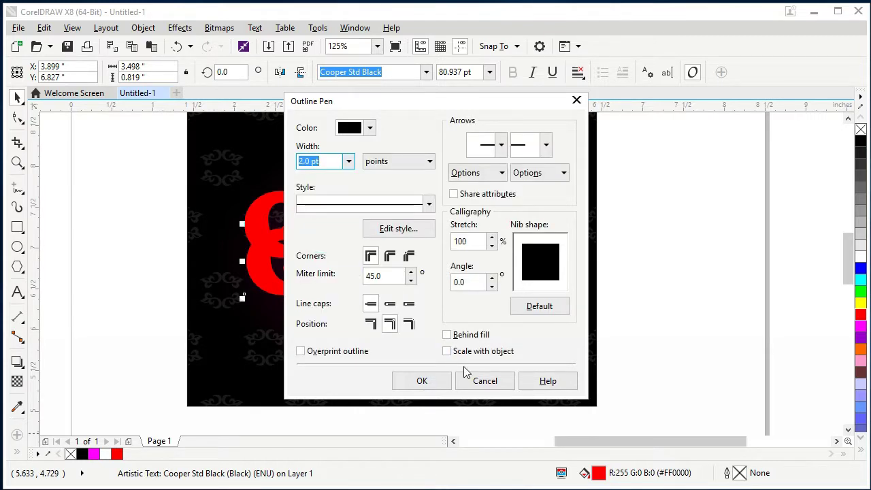
left_click(354, 354)
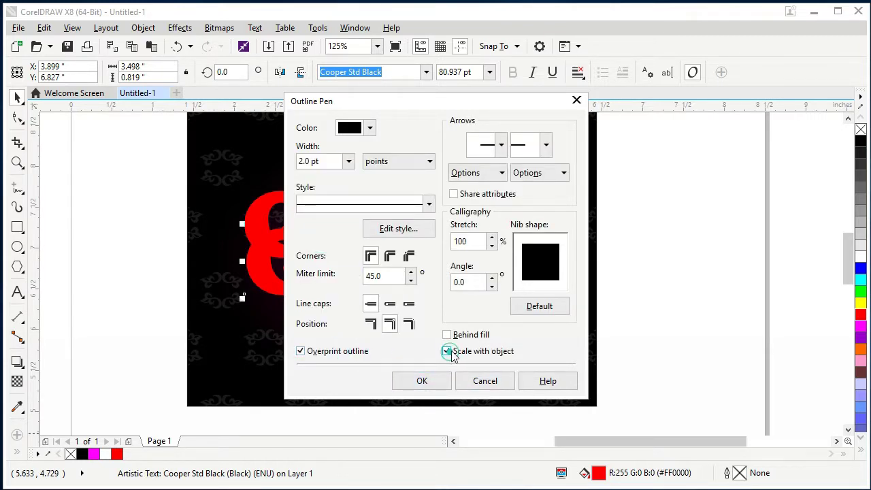
left_click(347, 161)
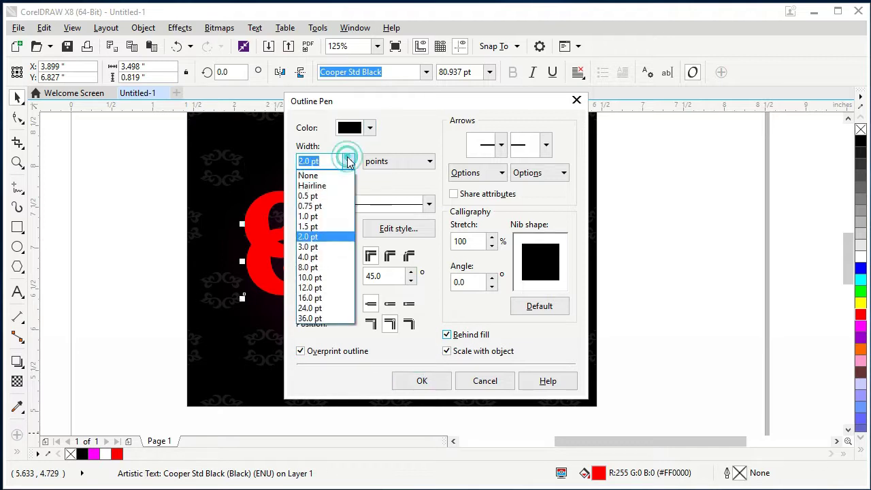
left_click(312, 258)
left_click(434, 381)
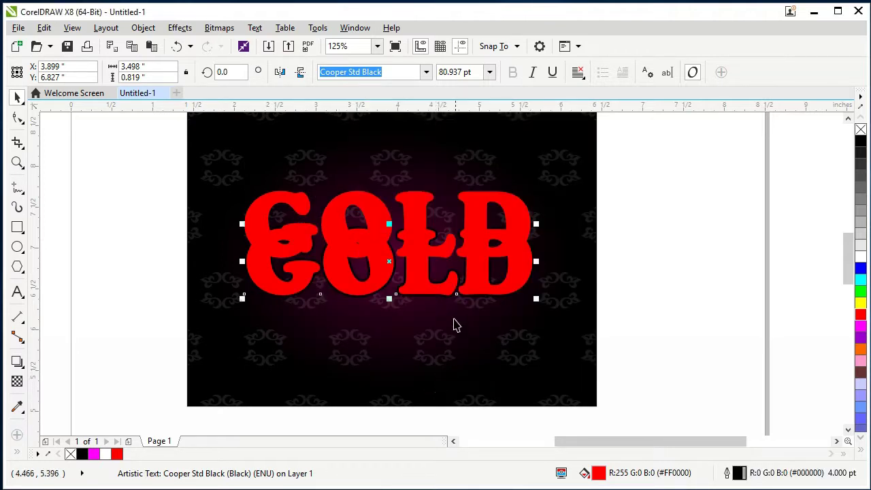
right_click(859, 303)
key("Escape")
- Convert the lower text's yellow outline to a separate object
left_click(526, 271)
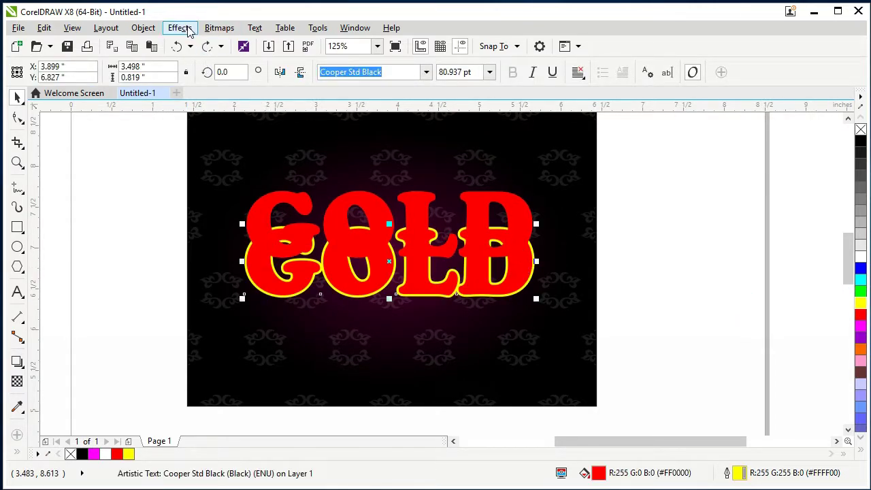
left_click(143, 27)
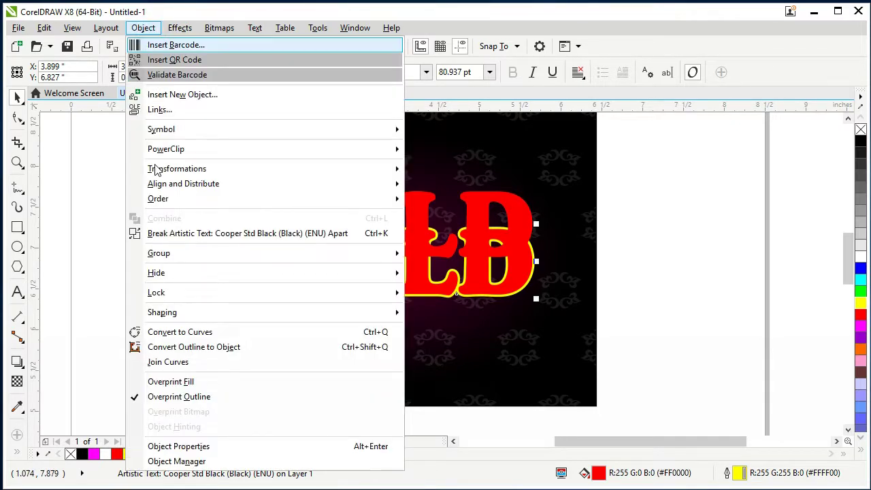
left_click(183, 349)
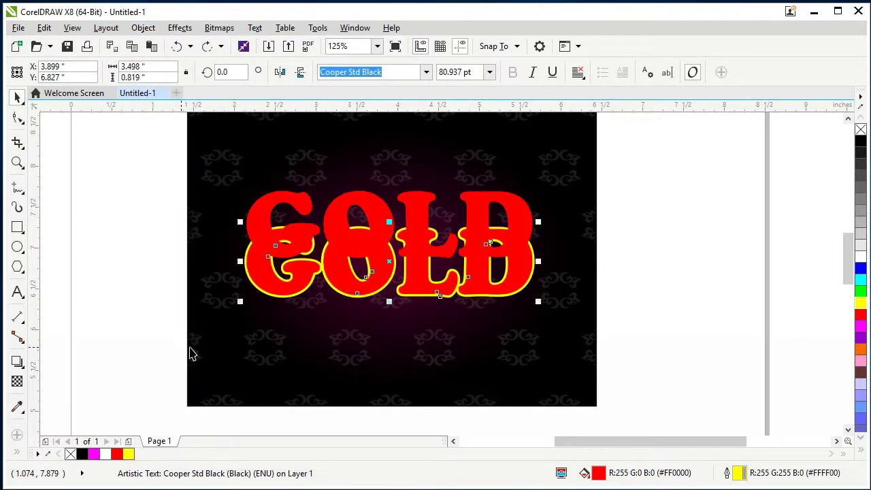
left_click(651, 263)
- Delete the lower red text and centre the upper red duplicate on the yellow outline object
left_click(477, 285)
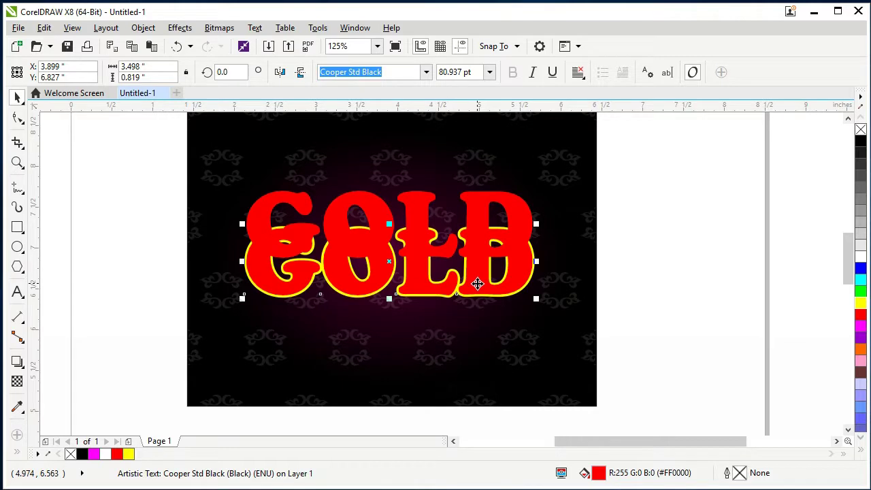
key("Delete")
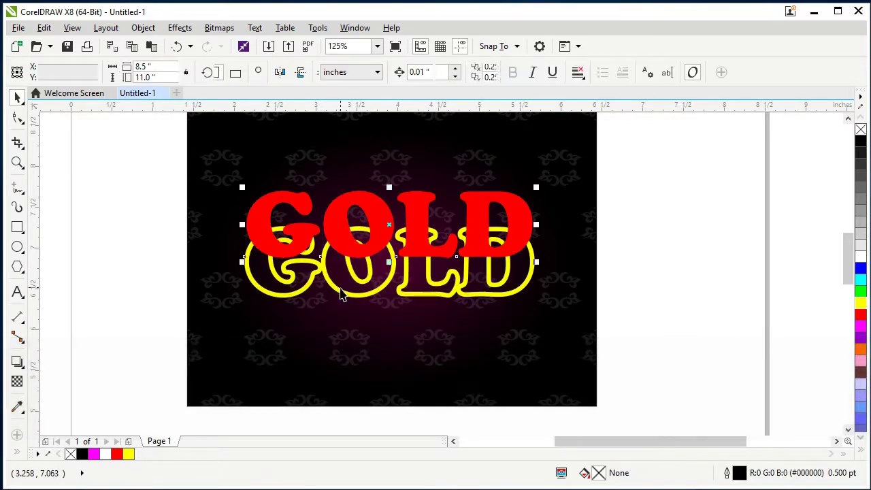
left_click(340, 292, "shift")
key("e")
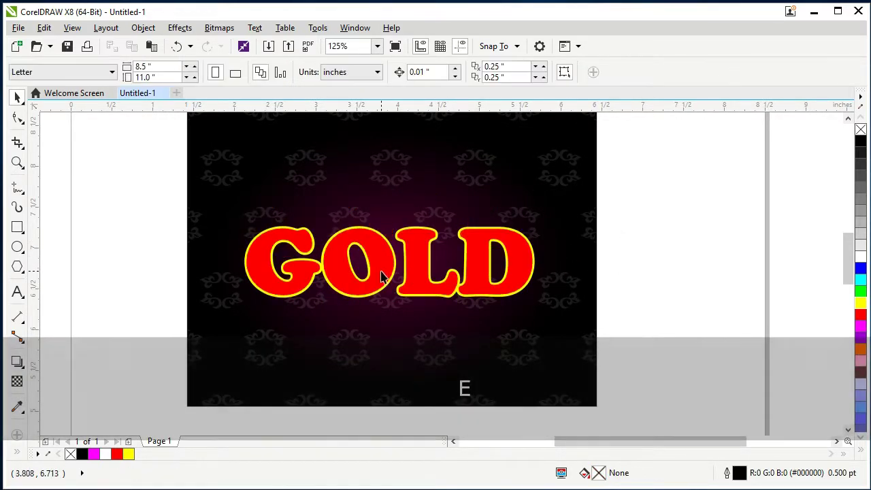
- Apply a linear fountain fill to the red "GOLD" text, running from red at the bottom to white at the top at 76°
scroll(392, 289, "up", 2)
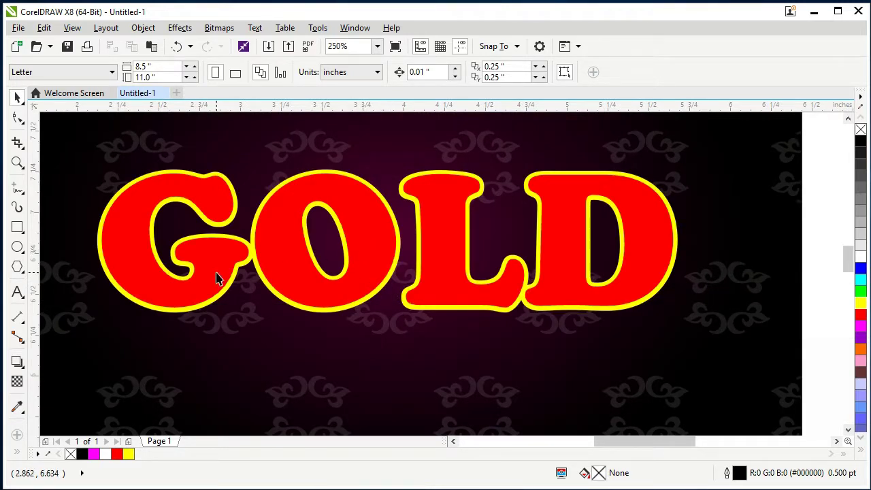
left_click(238, 271)
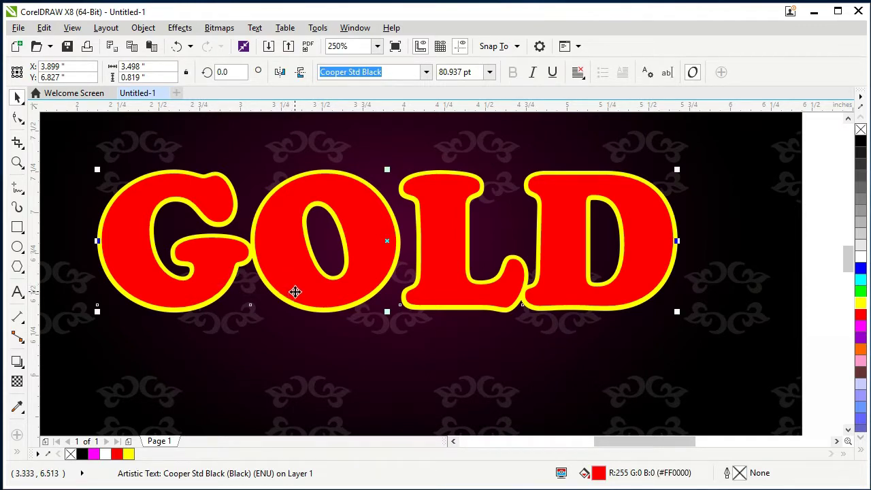
double_click(599, 472)
left_click(243, 141)
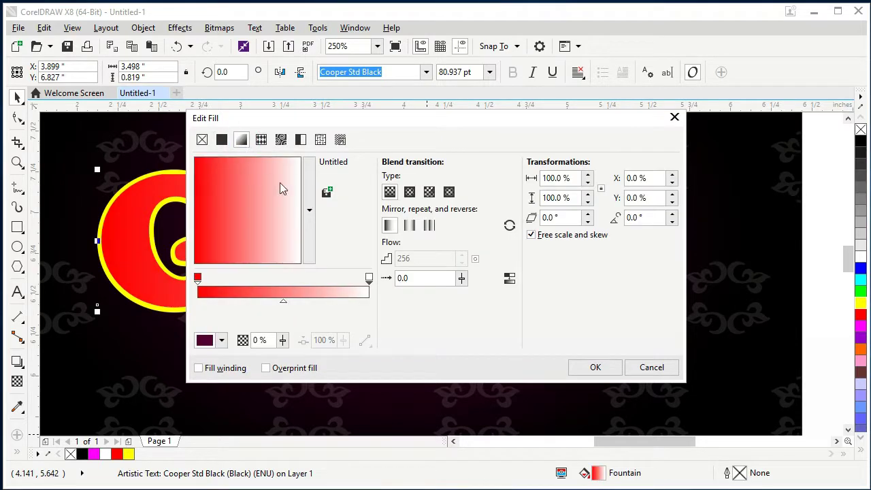
left_click_drag(285, 240, 275, 209)
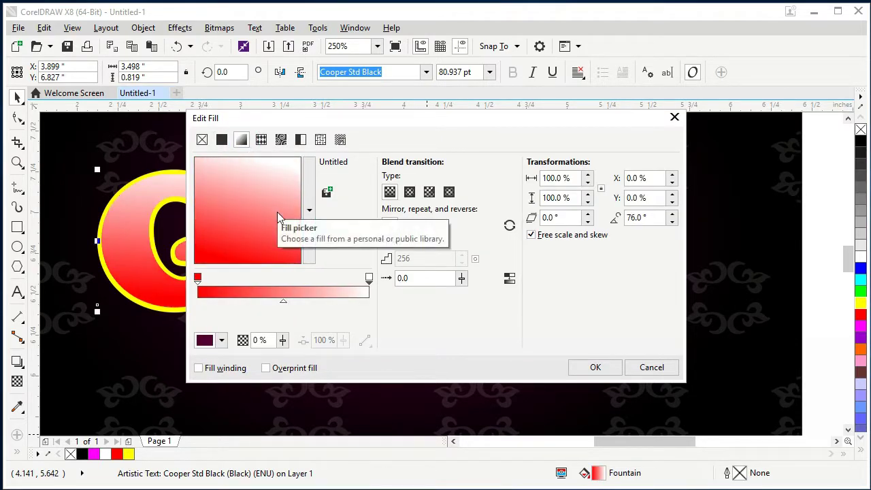
left_click(198, 279)
left_click(597, 368)
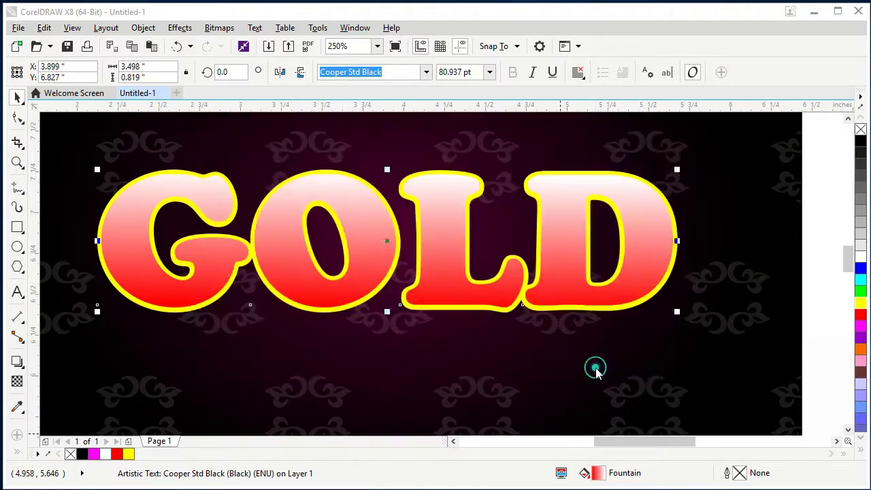
- Straighten the text's gradient with the Interactive Fill tool so it runs vertically from the letters' base to their top
left_click(17, 452)
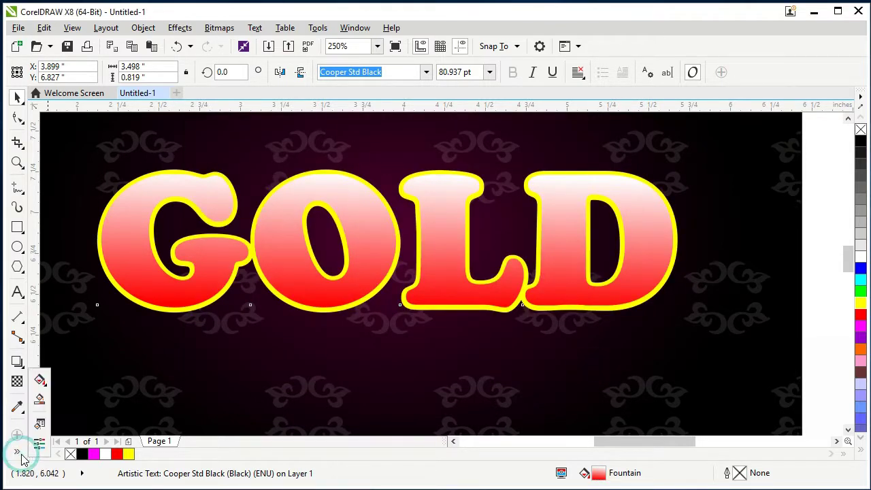
left_click(40, 380)
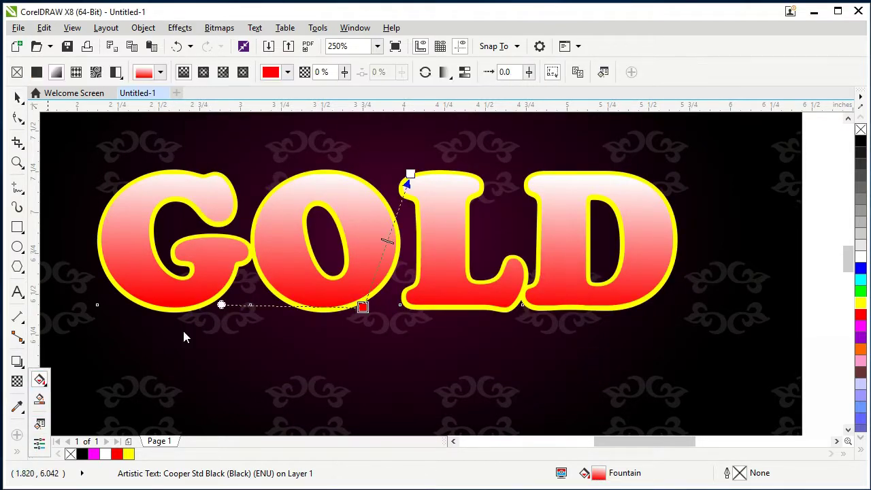
left_click_drag(362, 307, 409, 313)
left_click_drag(277, 357, 270, 313)
- Change both end colours of the text's gradient to the gold palette colour
left_click(411, 173)
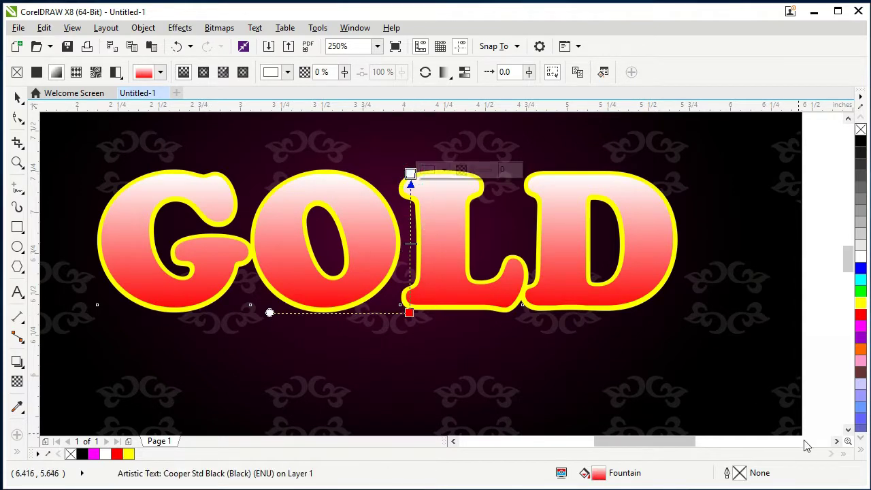
left_click(409, 312)
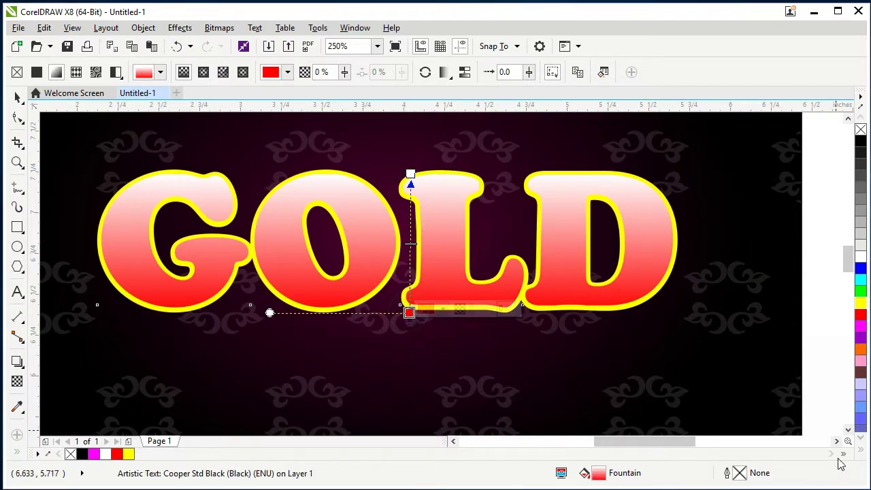
left_click(861, 454)
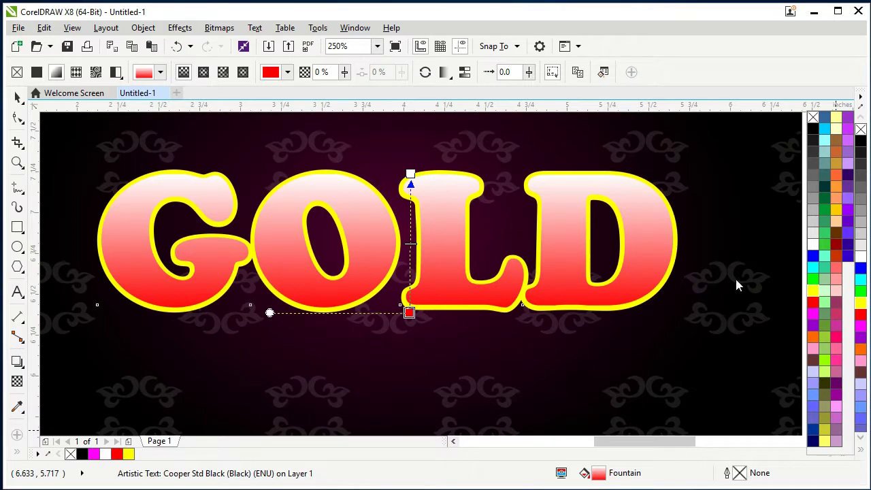
left_click(837, 163)
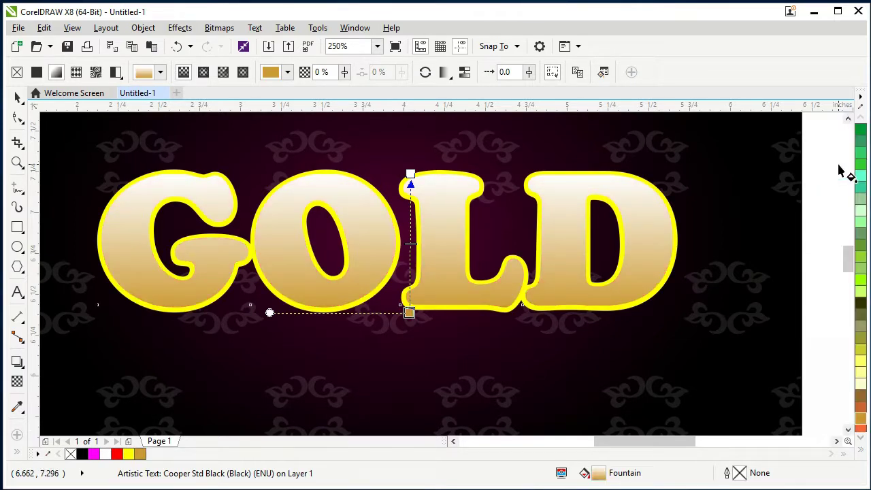
left_click(410, 174)
left_click(860, 417)
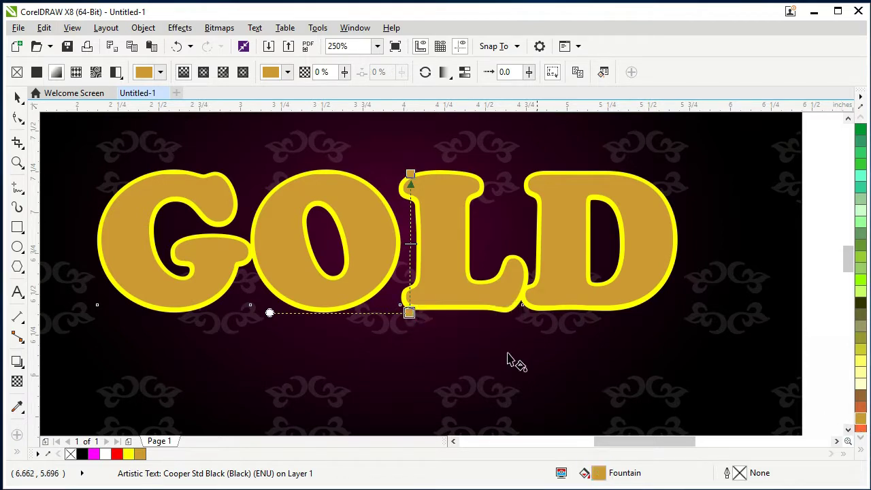
- Set the gradient's bottom node to dark gold #875A00 and add an intermediate colour node at 48% along the gradient
left_click(409, 313)
left_click(443, 308)
left_click_drag(482, 397, 502, 413)
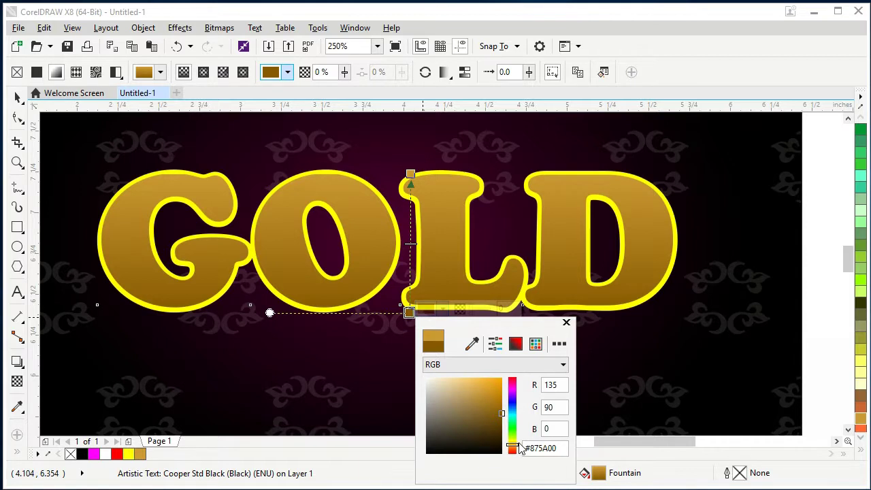
left_click(408, 244)
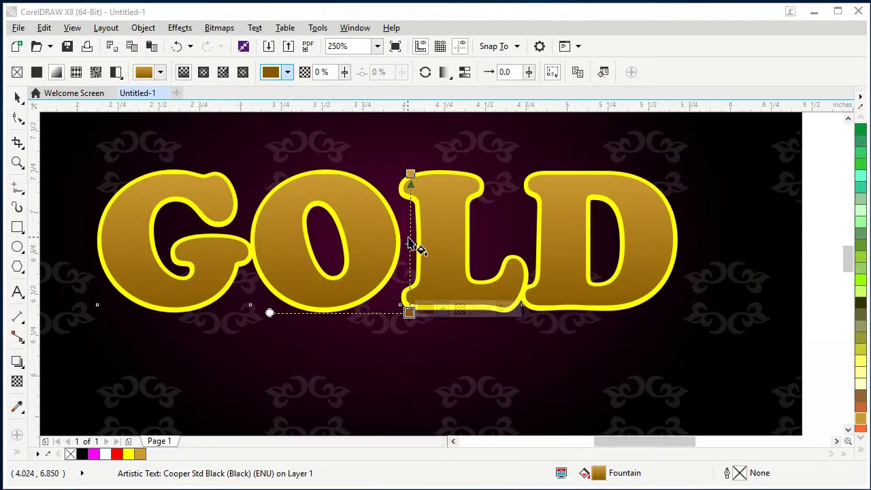
double_click(408, 243)
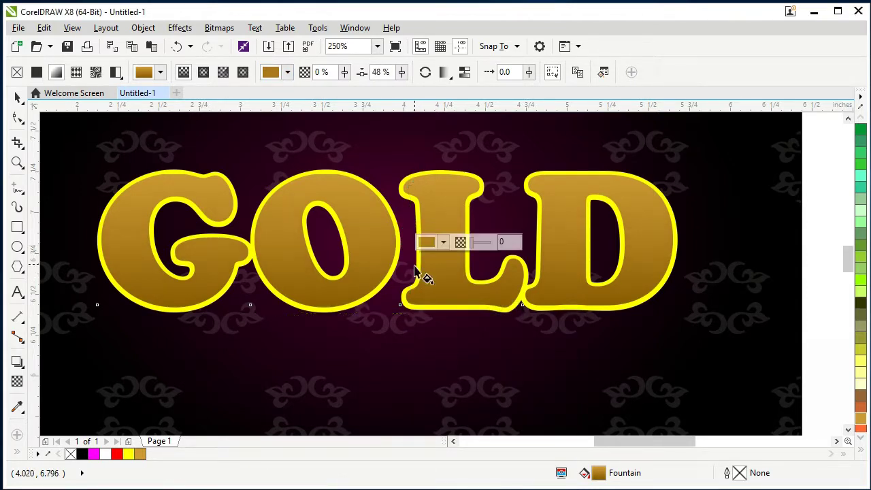
- Set the text gradient's intermediate colour node at 48% to light gold #FFD175
left_click(443, 242)
left_click_drag(478, 322, 471, 317)
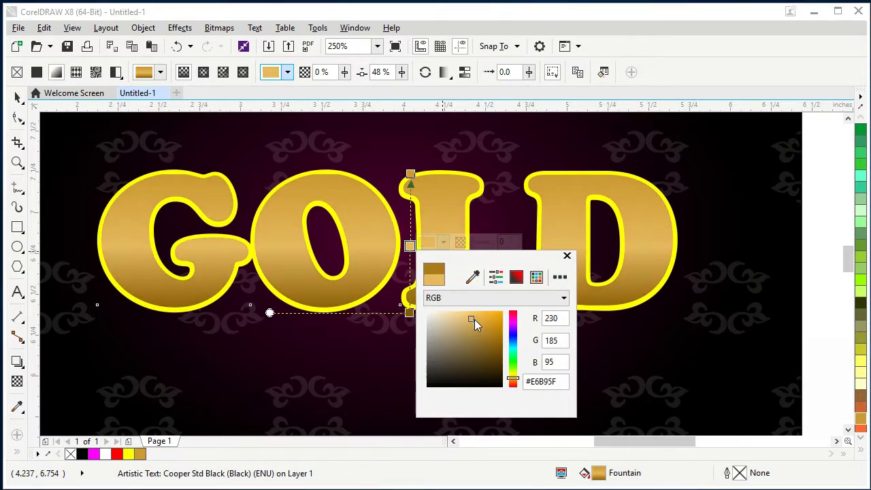
left_click_drag(470, 323, 467, 314)
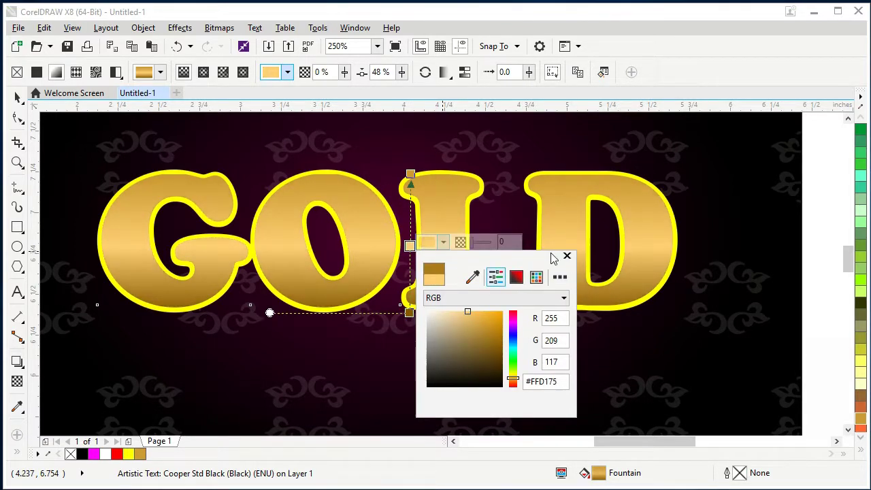
left_click(567, 255)
- Add a colour node at 59% along the text's gradient and set the top end node to #FFDA8F
double_click(410, 198)
left_click_drag(410, 198, 410, 230)
left_click(409, 173)
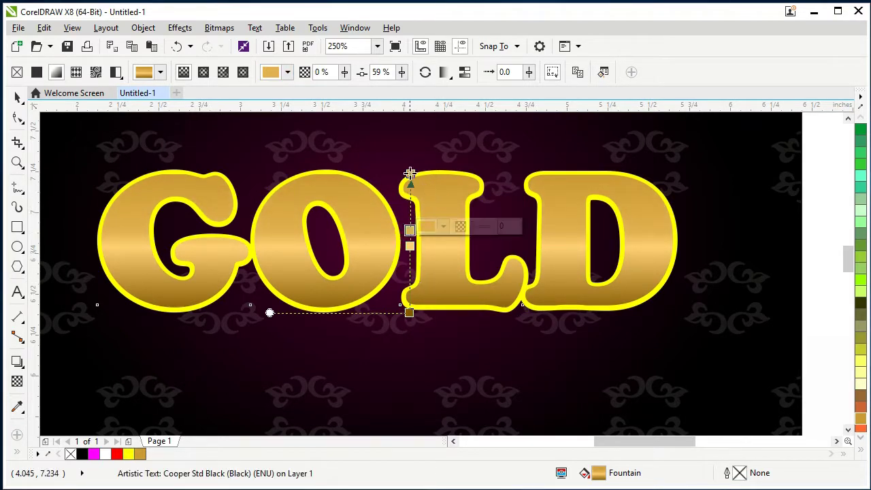
left_click(442, 170)
left_click_drag(482, 251, 467, 247)
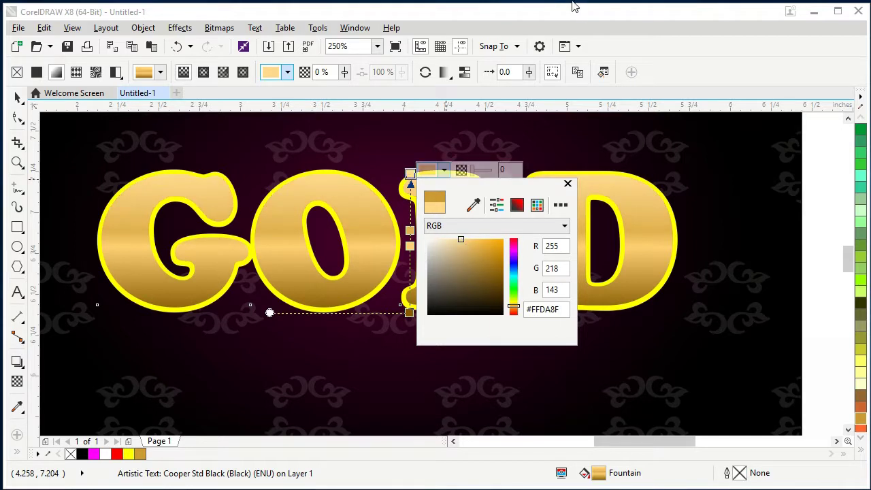
- Change the dark node at 50% of the text's gradient to the gold palette colour and deselect the text
left_click(410, 234)
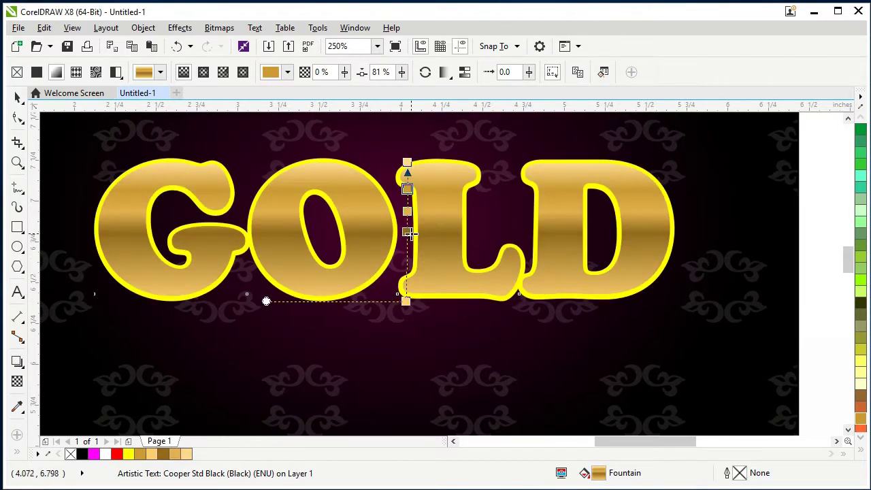
left_click(408, 232)
left_click(859, 420)
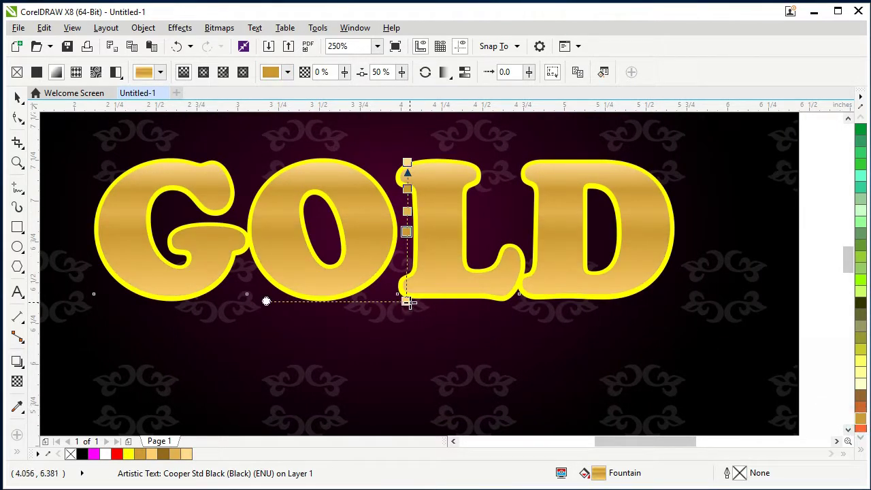
left_click(17, 97)
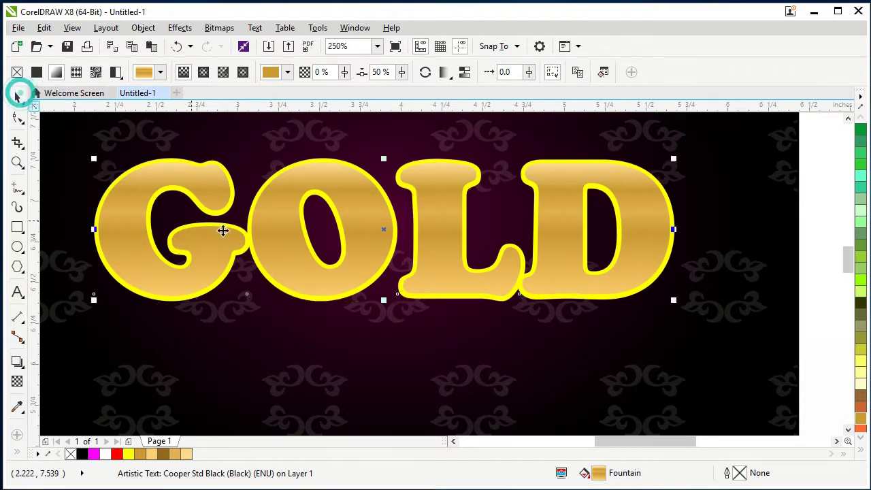
left_click(819, 275)
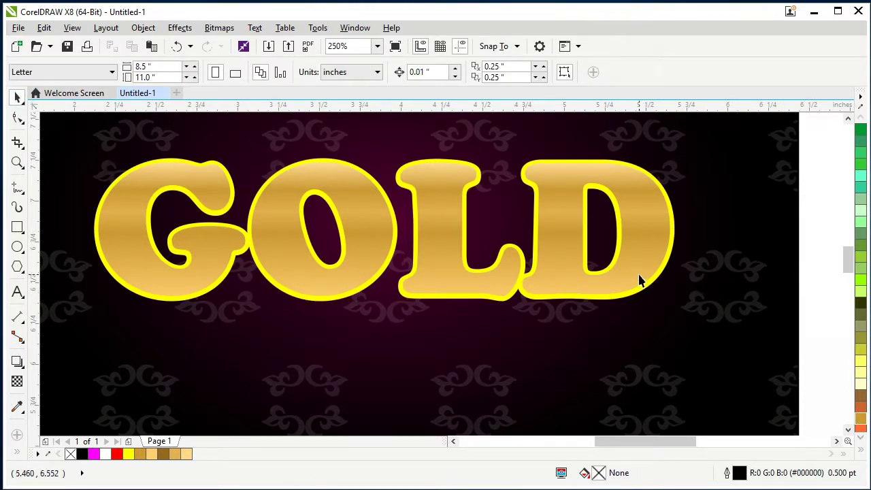
- Apply a linear fountain fill from yellow to white to the yellow outline shape around the letters
left_click(626, 296)
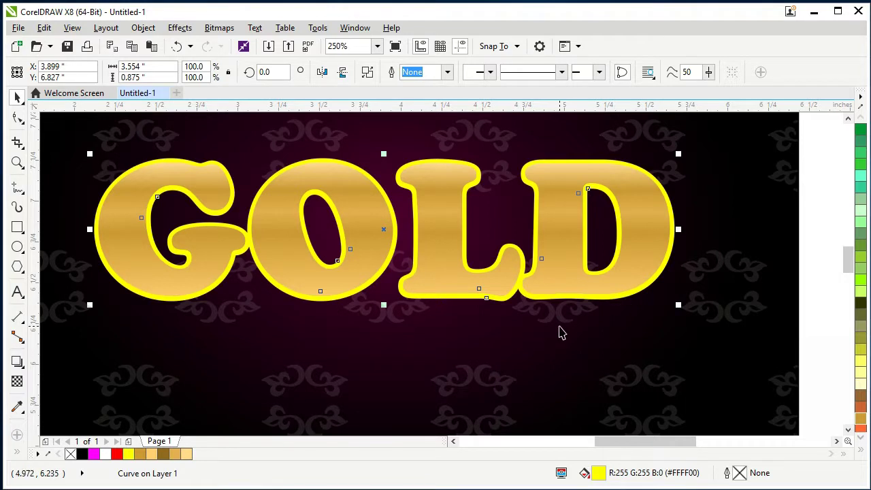
left_click(597, 474)
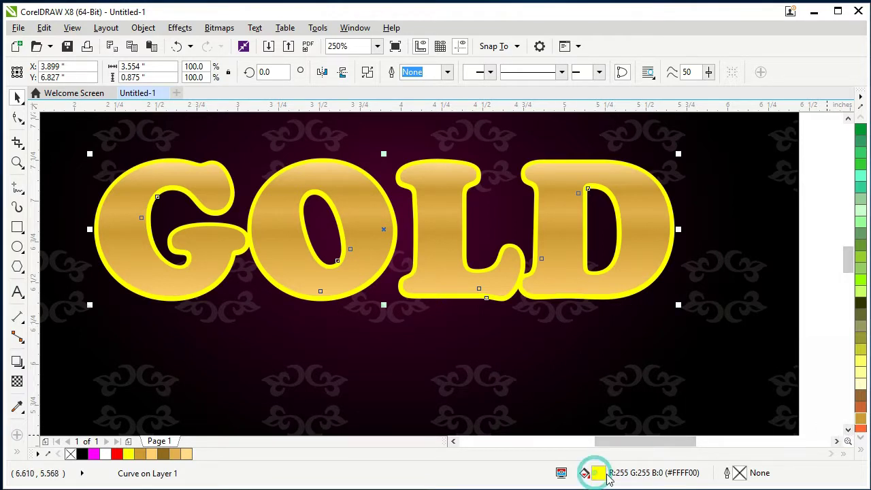
left_click(241, 139)
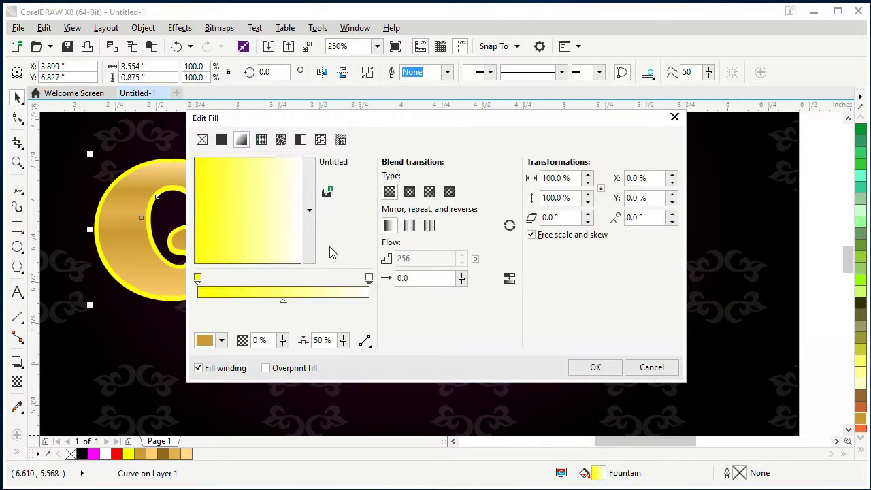
left_click(596, 368)
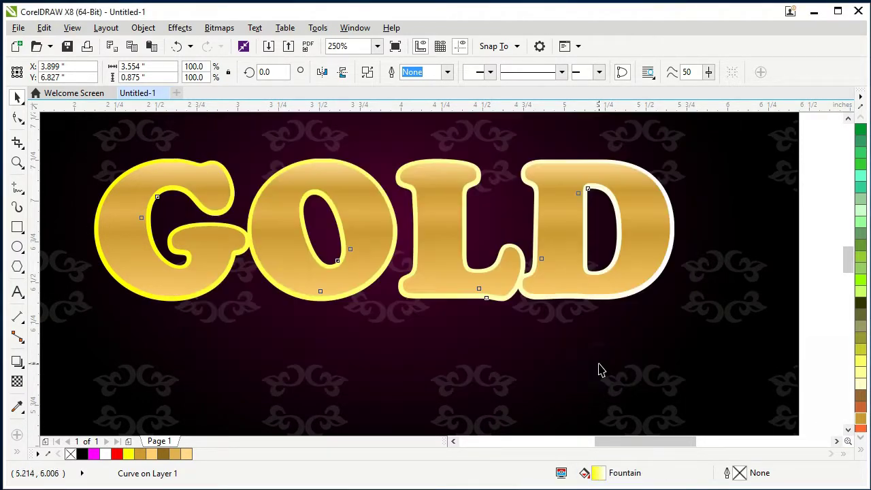
- Slant the outline's gradient diagonally so it runs from above left of the G to below right of the D
left_click(17, 381)
left_click(39, 380)
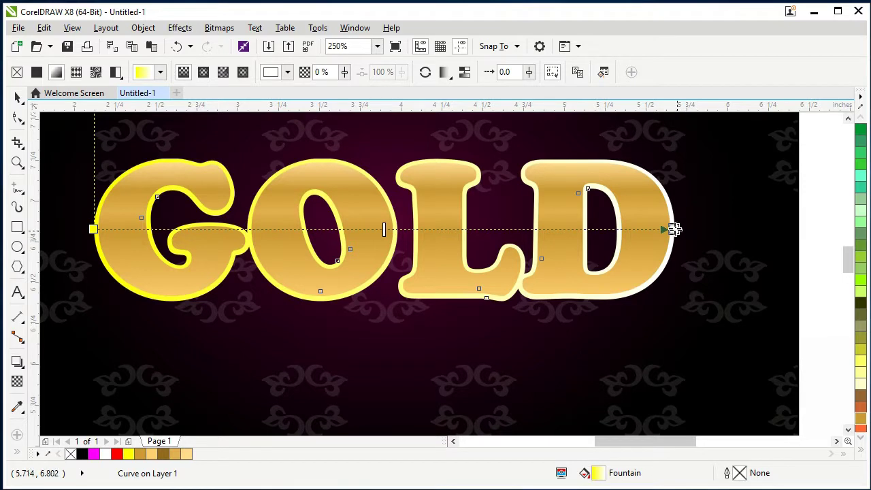
left_click_drag(675, 230, 685, 322)
left_click_drag(94, 228, 70, 180)
- Add four intermediate colour nodes spaced along the outline's diagonal gradient
double_click(230, 218)
double_click(384, 253)
double_click(479, 275)
double_click(579, 298)
- Recolour the outline gradient's start node pale yellow and its 26% node brown from the palette
left_click(70, 181)
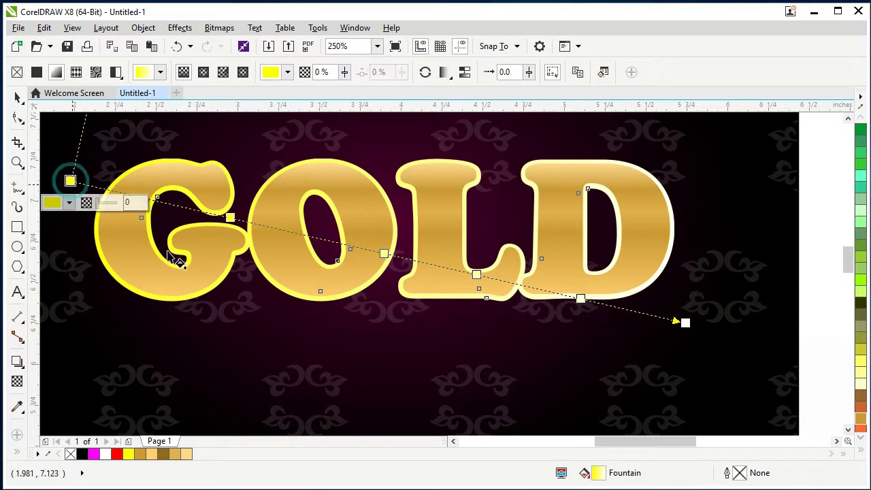
left_click(861, 400)
left_click(230, 217)
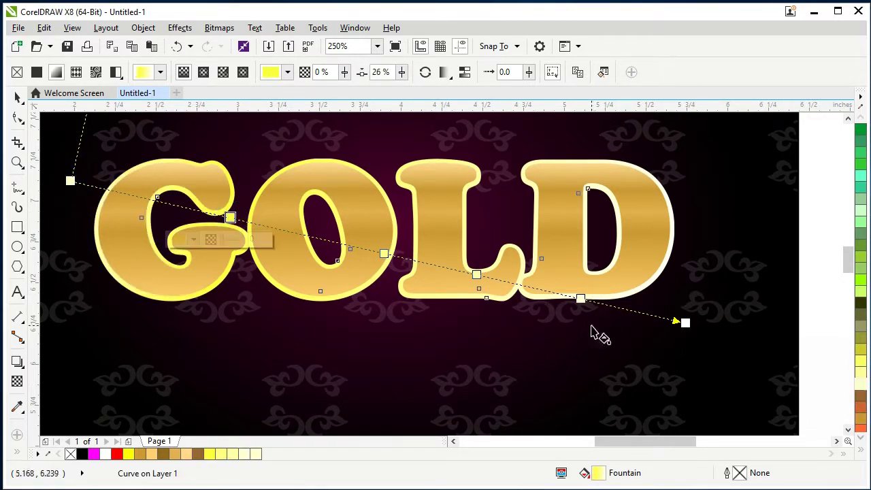
left_click(861, 401)
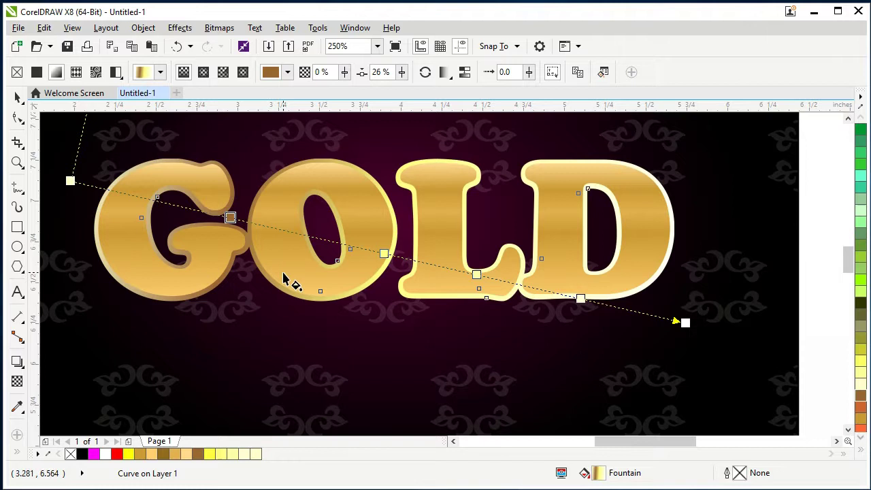
- Set the outline gradient's nodes at 83% and 26% to the gold palette colour
double_click(383, 253)
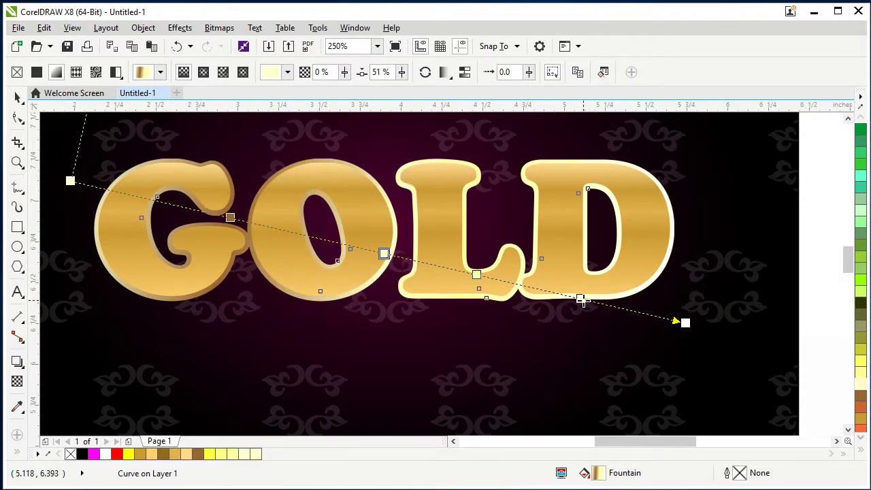
left_click(580, 298)
left_click(230, 218)
left_click(861, 416)
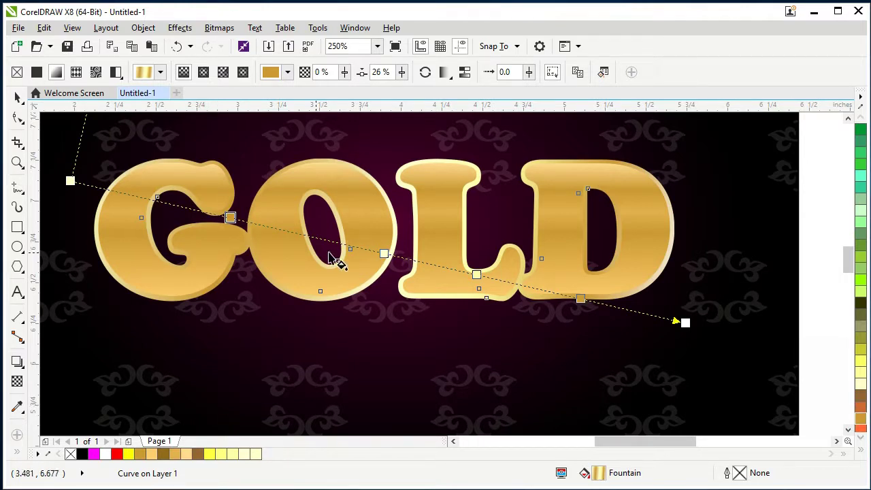
- Darken the outline gradient's 26% node to #8C6C2B and add a colour node on either side, the left one at 20%
left_click(193, 239)
mouse_move(230, 316)
left_mouse_down()
mouse_move(240, 340)
mouse_move(229, 342)
left_mouse_up()
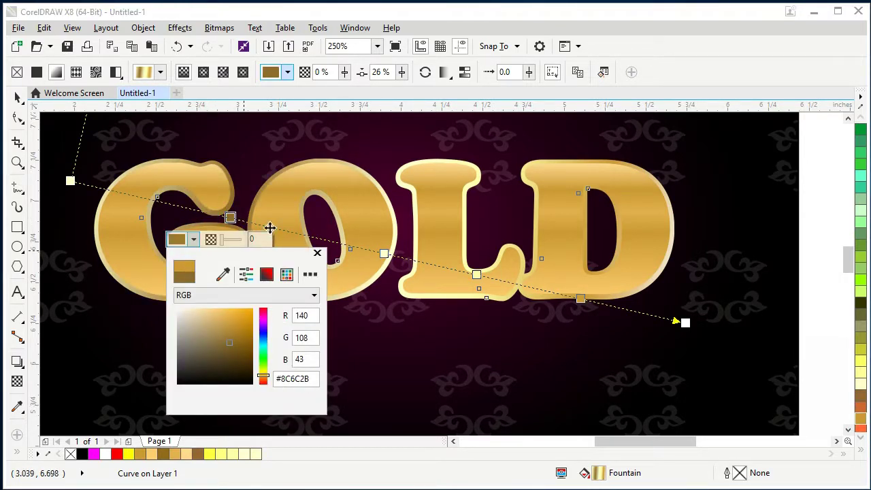
double_click(254, 224)
double_click(141, 196)
left_click_drag(143, 196, 175, 263)
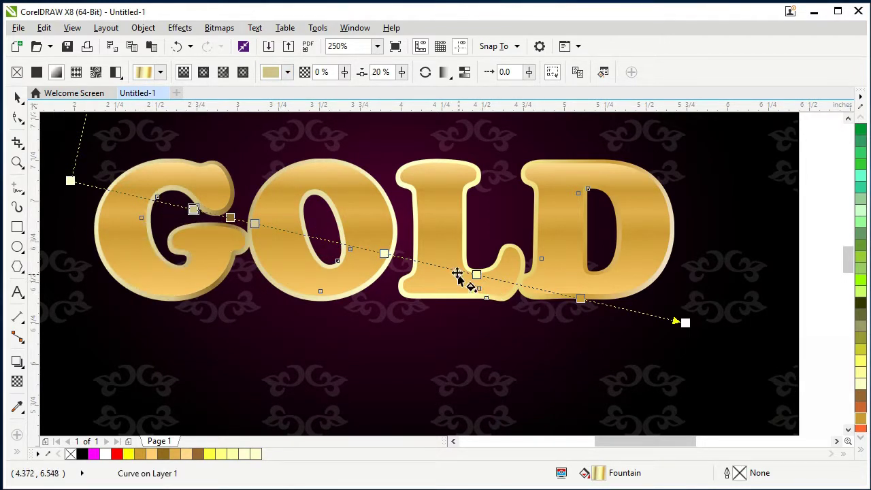
- Add a pale yellow node at 78% along the outline's gradient, just before the gold node, and finish editing the fill
double_click(491, 279)
left_click_drag(495, 279, 550, 291)
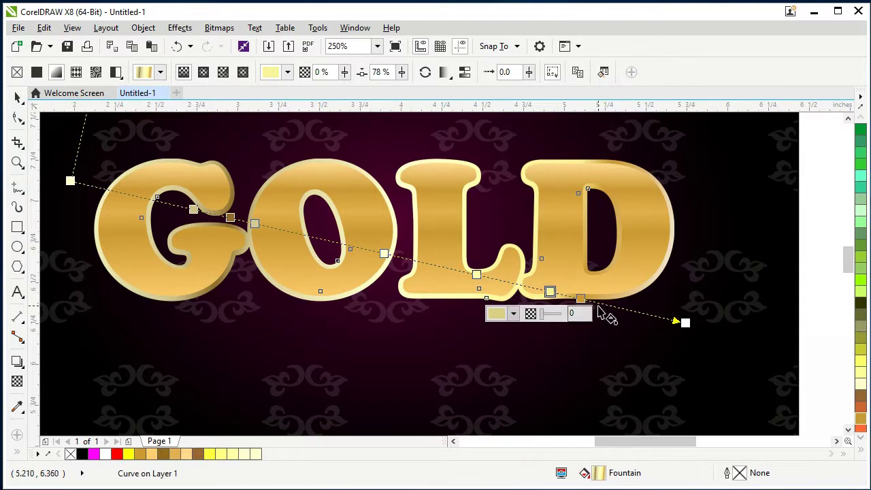
left_click(580, 298)
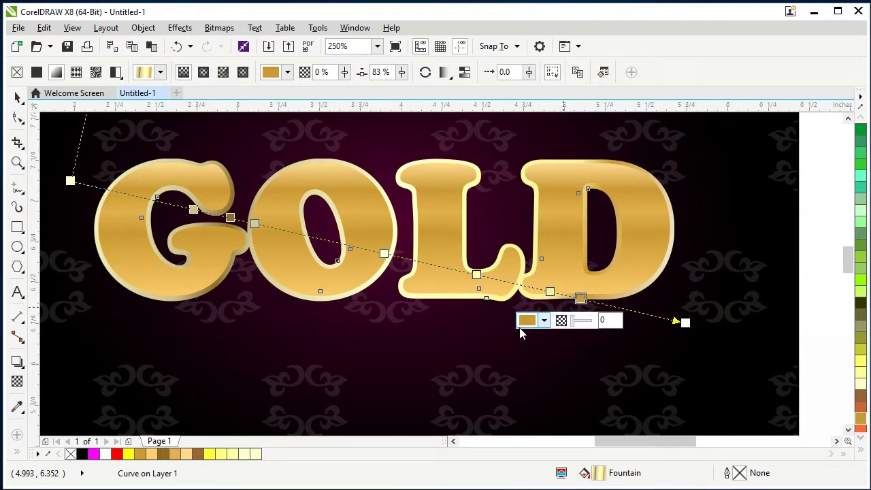
key("space")
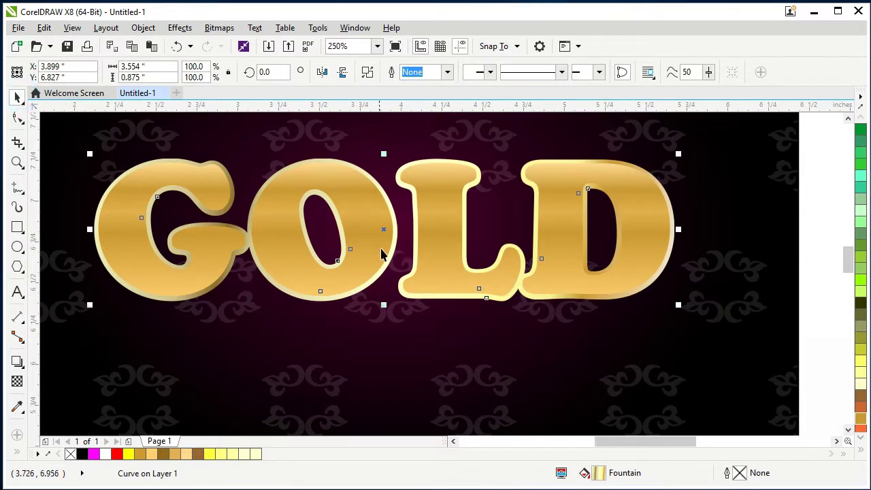
- Select the gradient text together with its outline shape and group them
scroll(381, 249, "down", 5)
scroll(411, 256, "up", 2)
key("Escape")
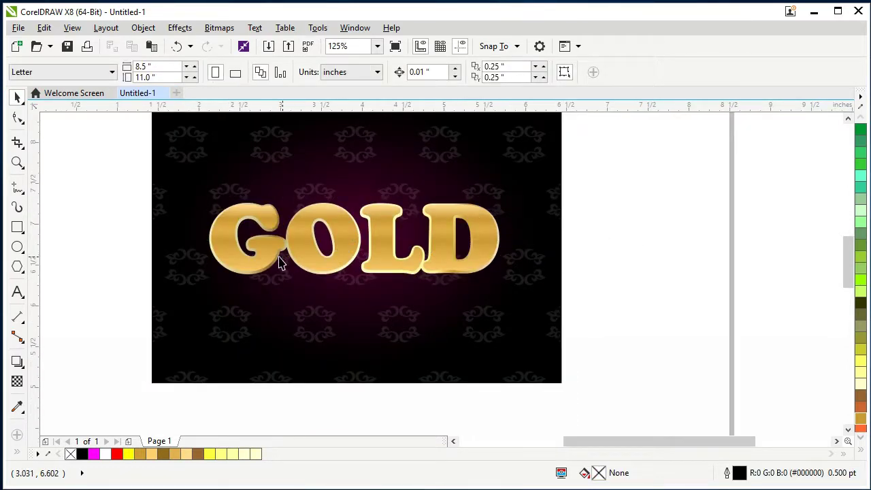
scroll(276, 238, "up", 2)
left_click_drag(59, 136, 626, 355)
key("ctrl+g")
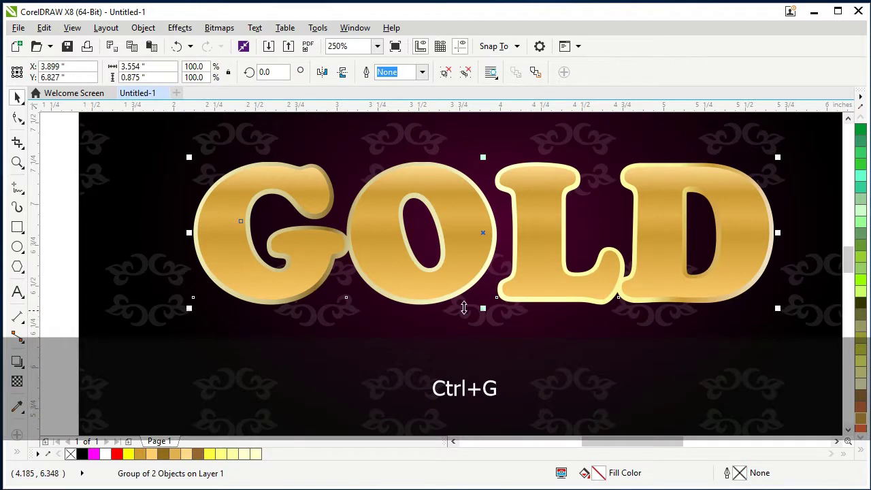
- Add a drop shadow to the "GOLD" group with the Flat Bottom Right preset and offset it 0.066" by -0.096"
left_click(17, 361)
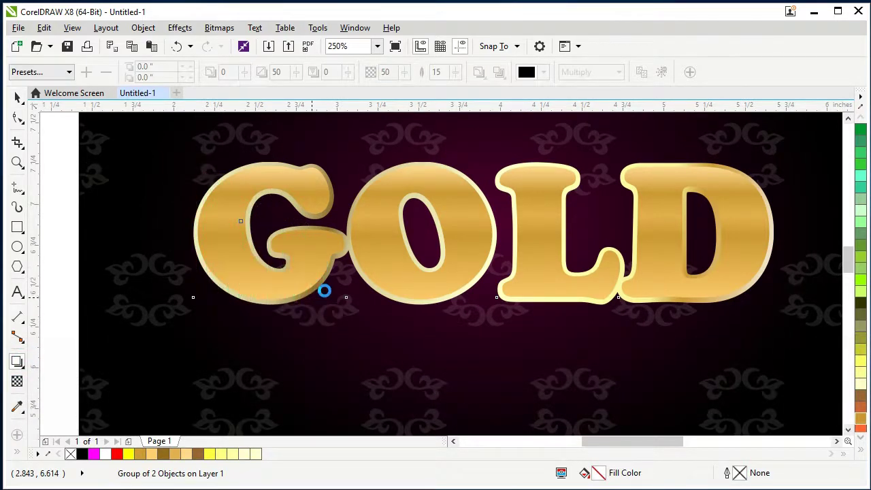
left_click_drag(324, 291, 324, 299)
left_click(69, 72)
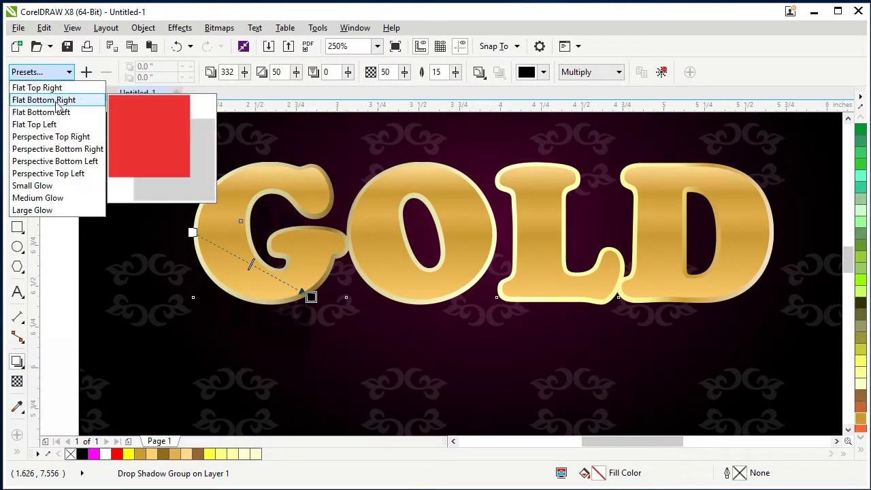
left_click(54, 97)
left_click_drag(681, 413, 545, 320)
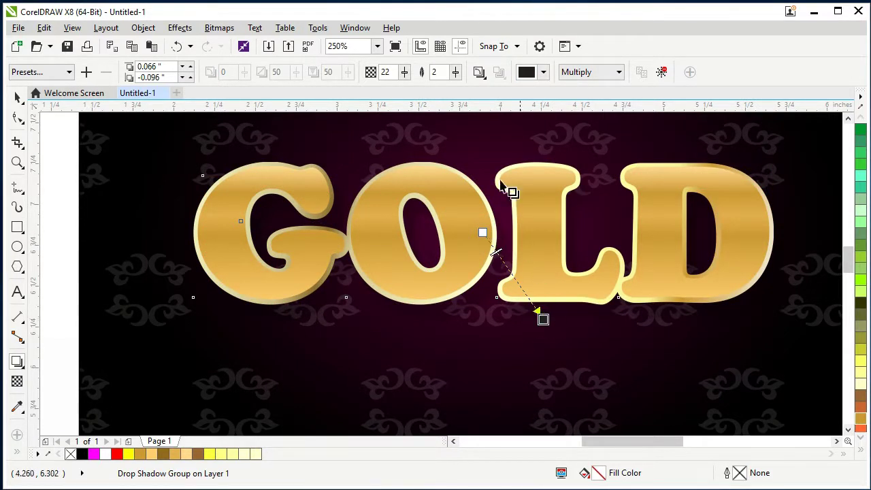
- Set the drop shadow's opacity to 49, move it closer to an offset of 0.038" by -0.058", and deselect the group
left_click(404, 72)
left_click_drag(403, 86, 415, 89)
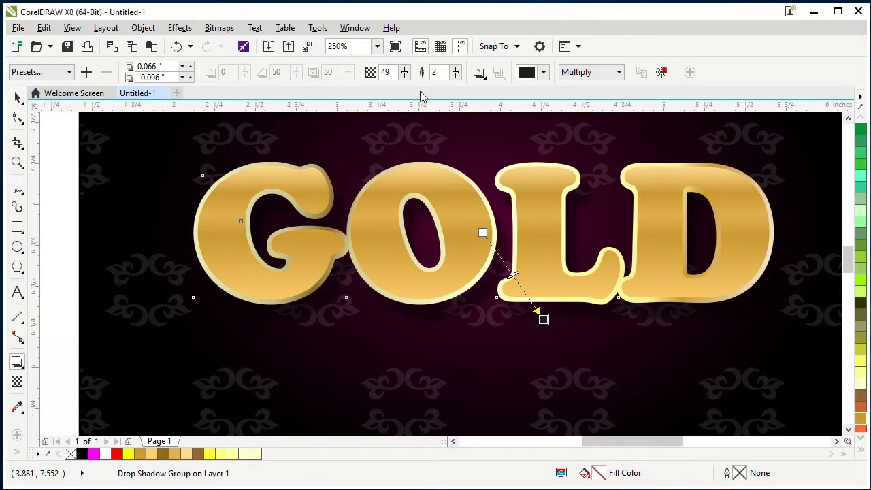
left_click_drag(543, 320, 538, 314)
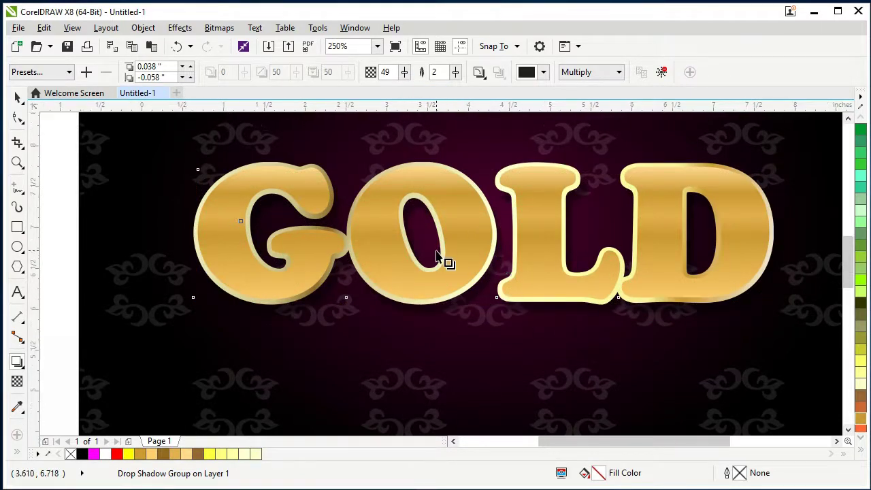
scroll(447, 260, "down", 1)
left_click(18, 97)
left_click(713, 270)
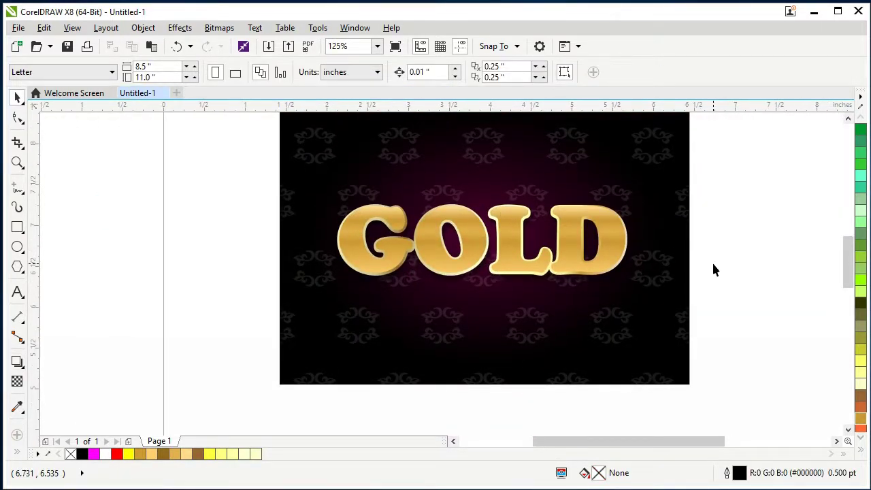